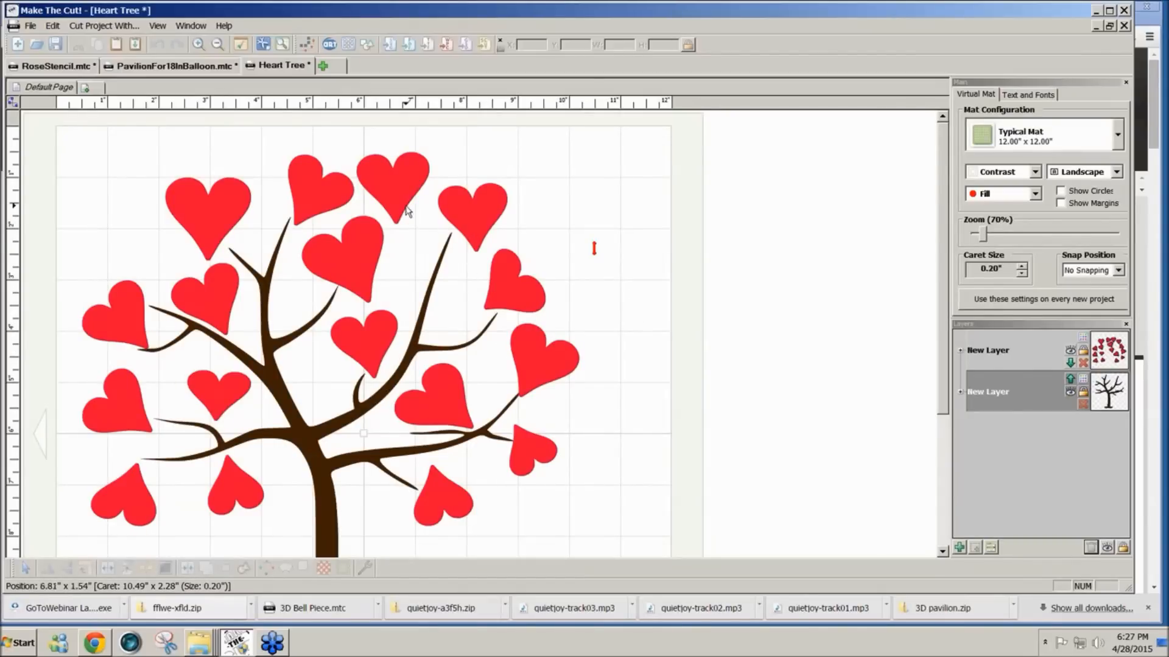
- Search the online gallery for "tree" designs and download the black leafy Tree from the first results page
left_click(346, 47)
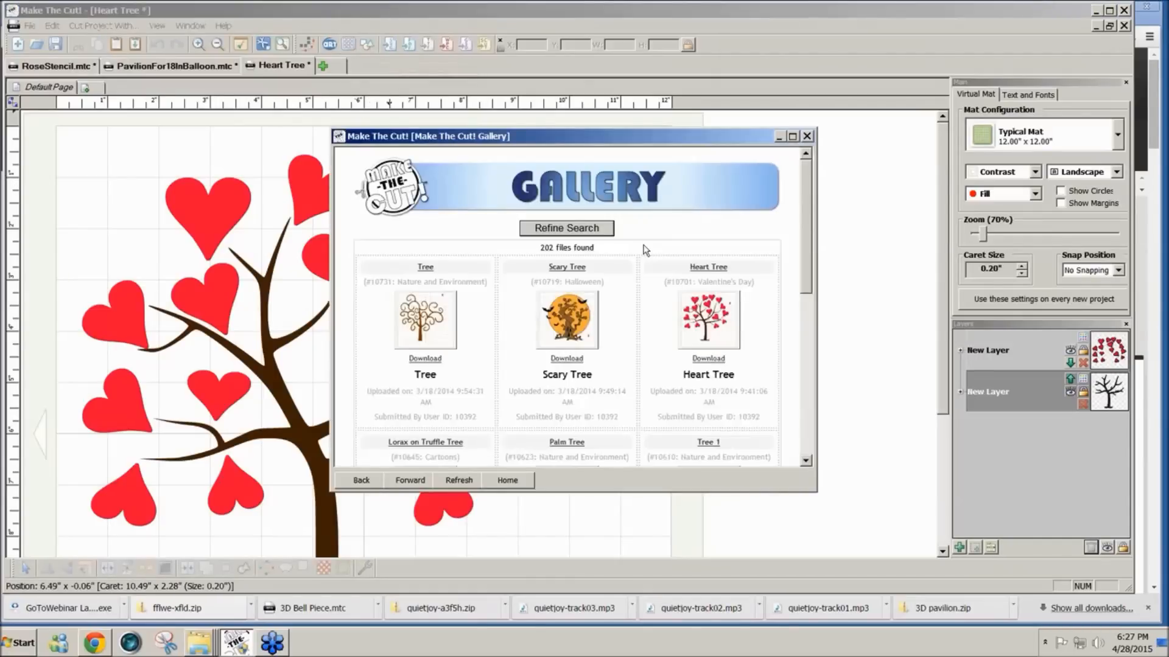
left_click(566, 228)
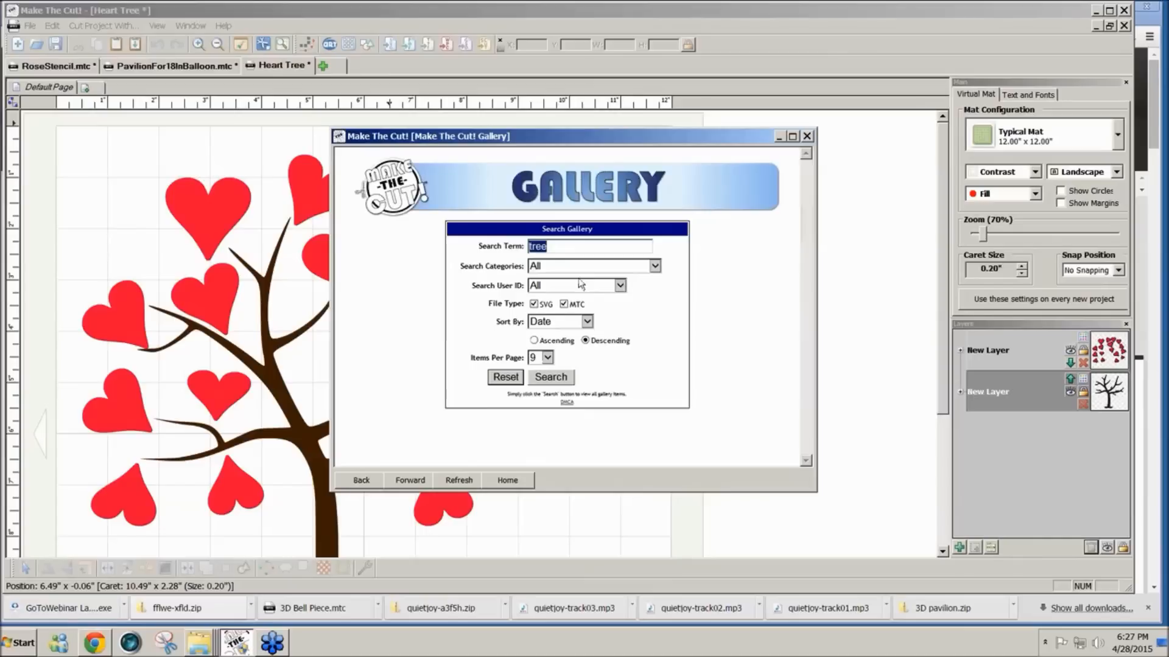
left_click(562, 379)
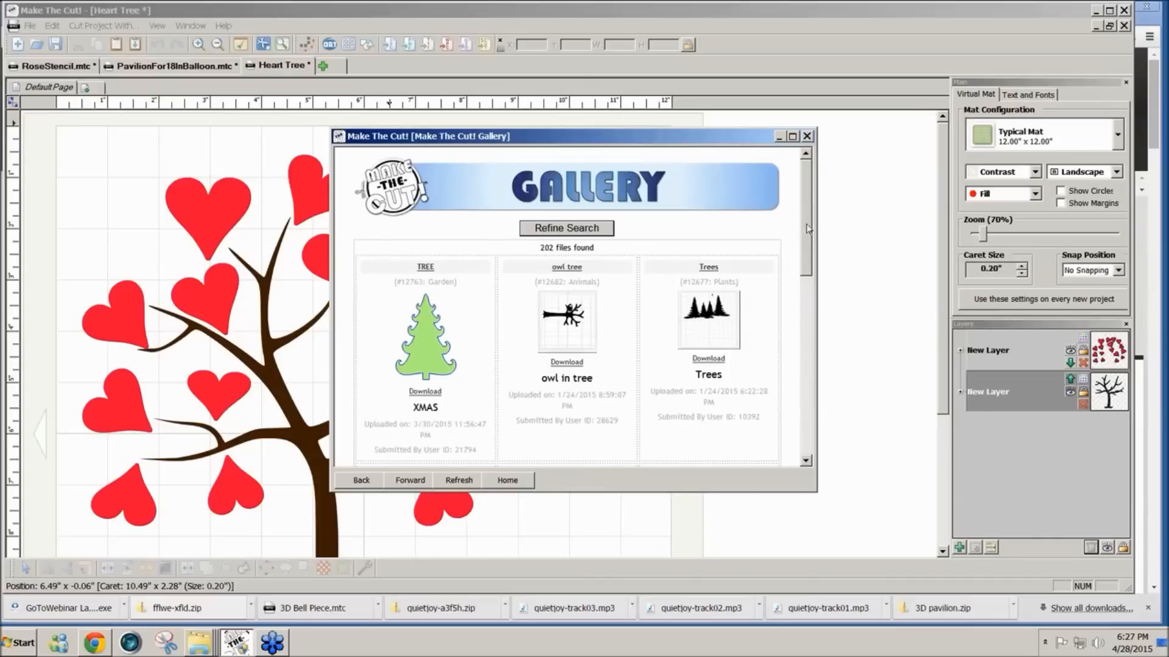
left_click_drag(808, 230, 791, 406)
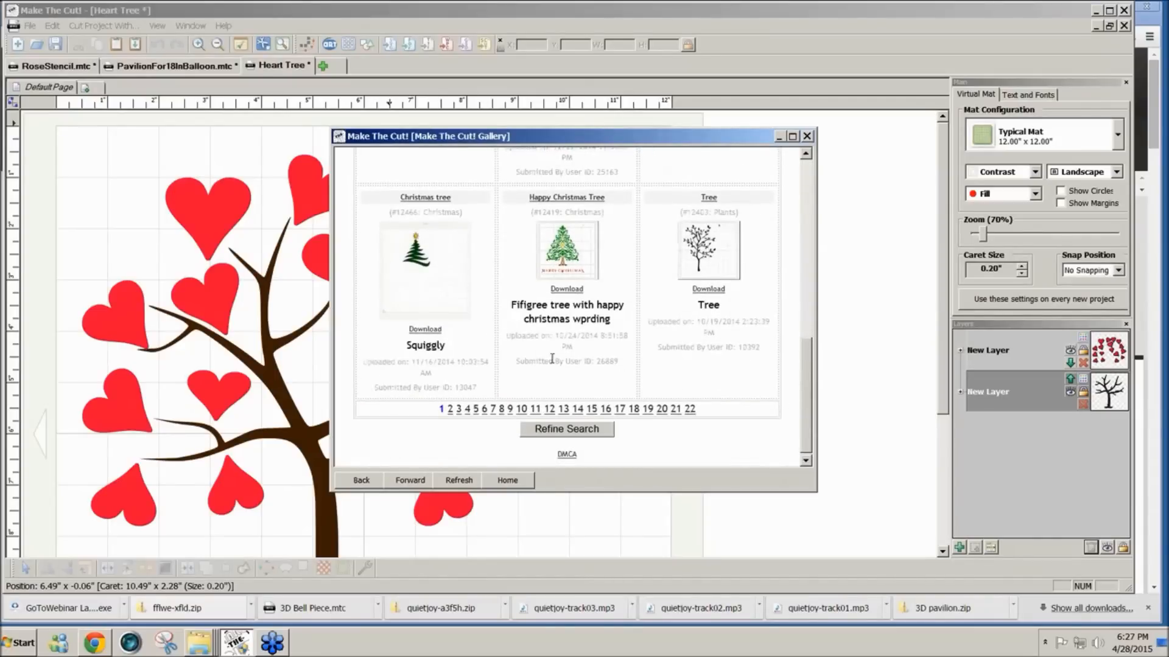
left_click(707, 290)
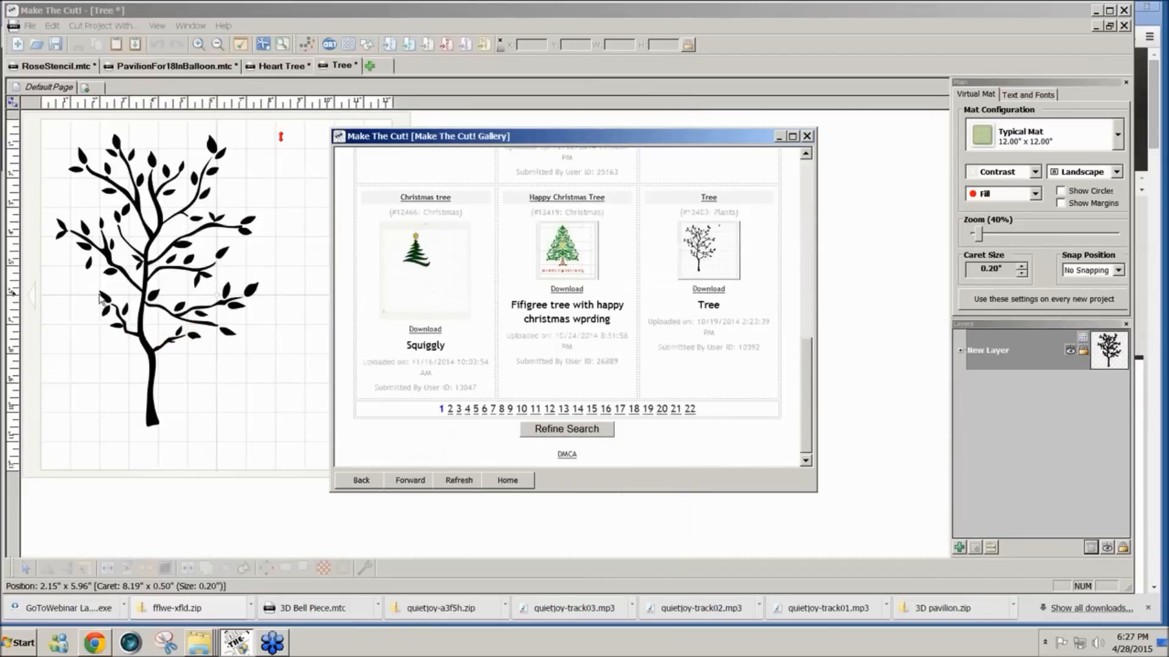
- Download Apple Tree 2 from page 2 of the gallery results and shift the gallery window off the artwork
left_click(451, 410)
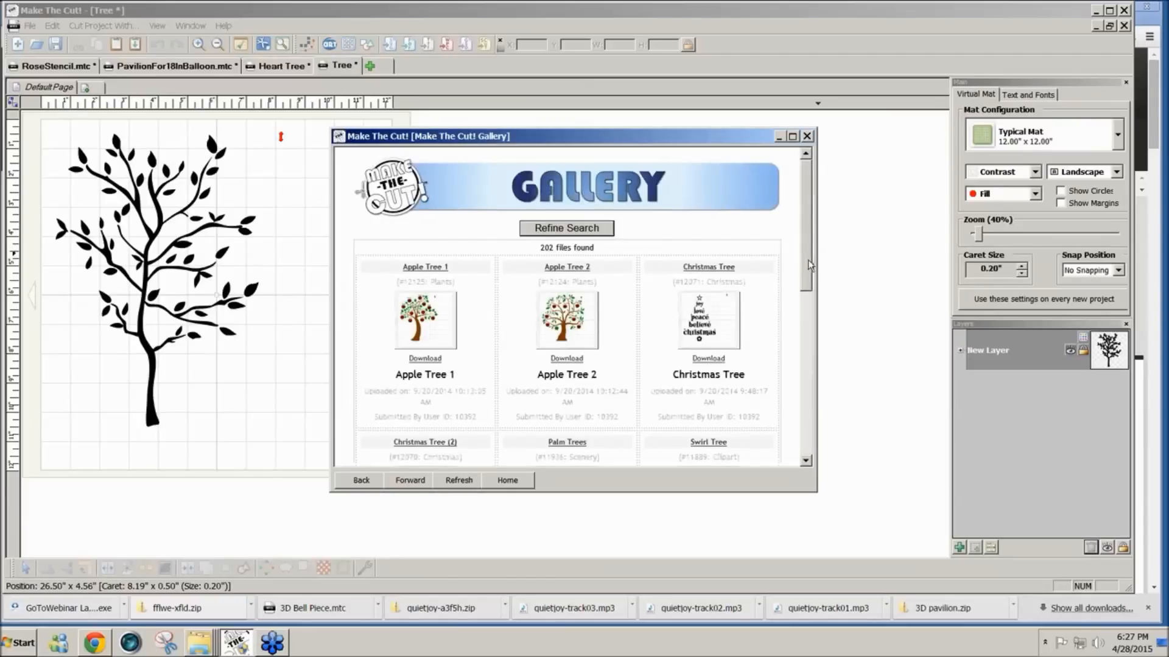
scroll(809, 263, "down", 1)
left_click(579, 304)
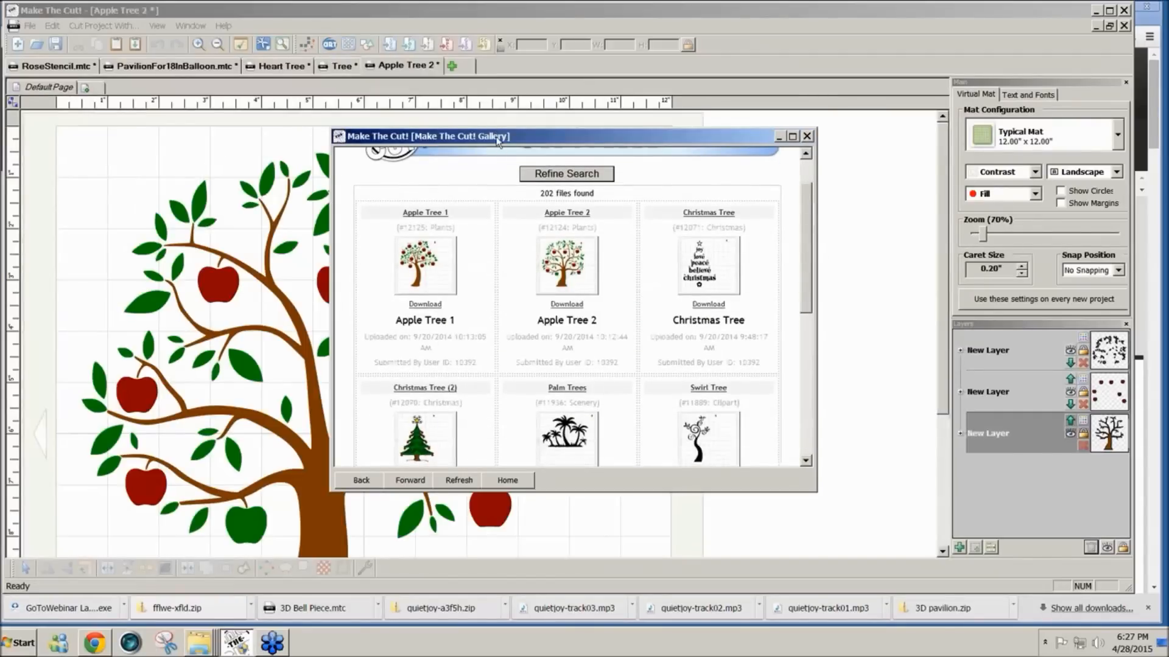
left_click_drag(498, 140, 569, 127)
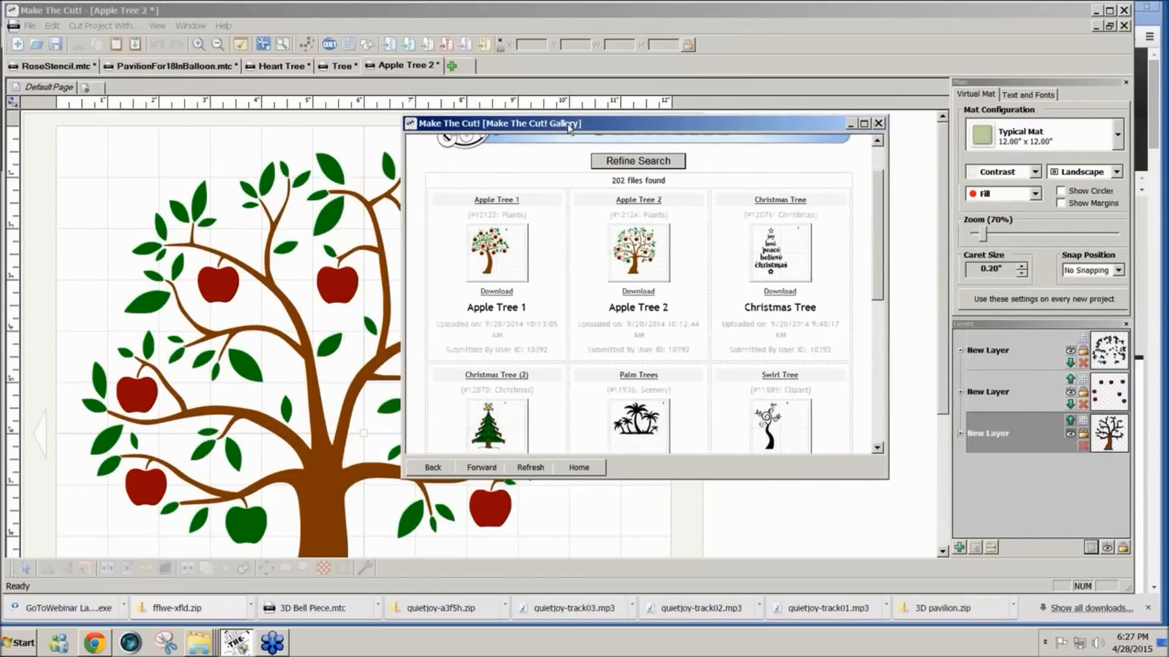
left_click_drag(569, 126, 571, 122)
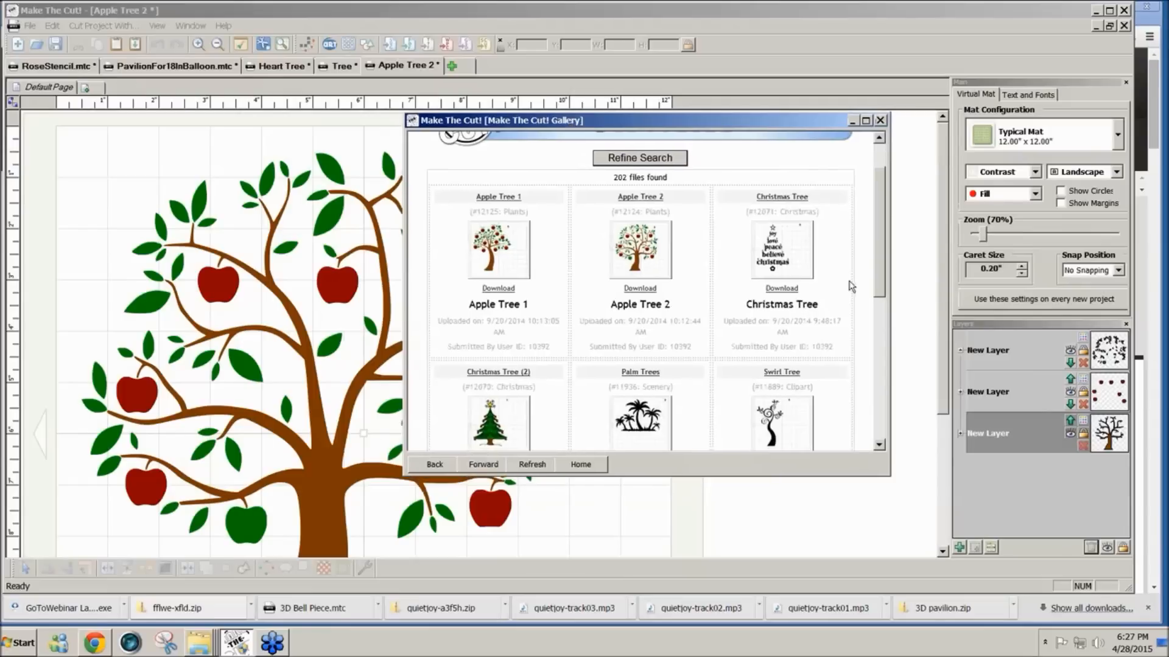
- Download Heart Tree from page 4 of the gallery results and close the gallery
left_click_drag(880, 286, 878, 420)
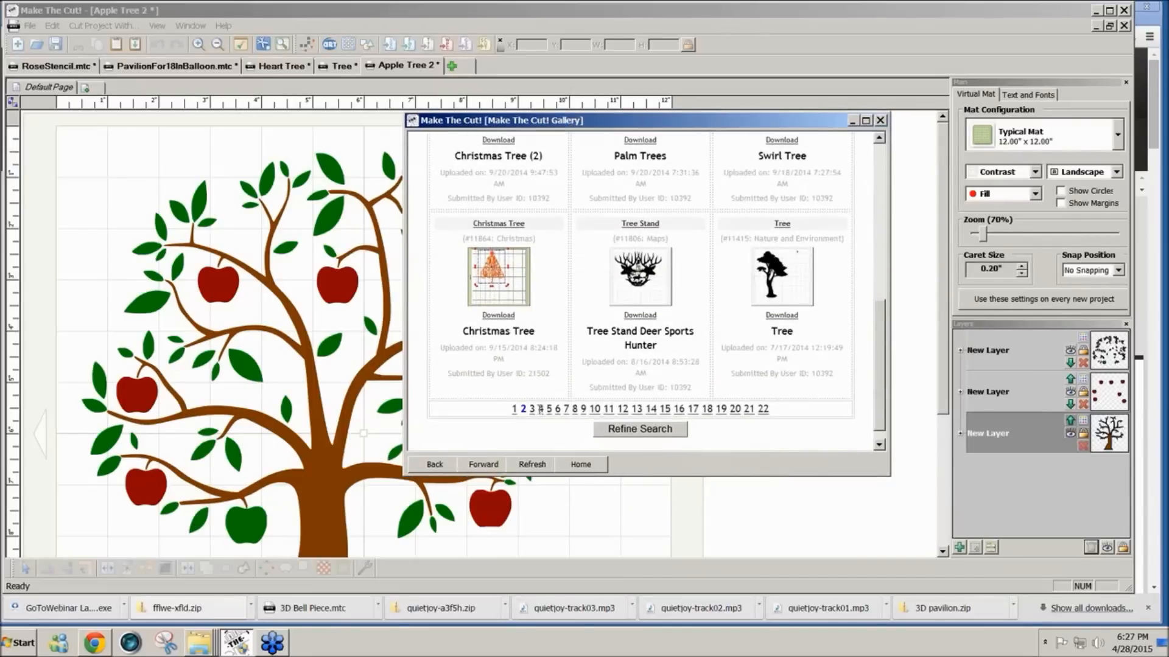
left_click(543, 409)
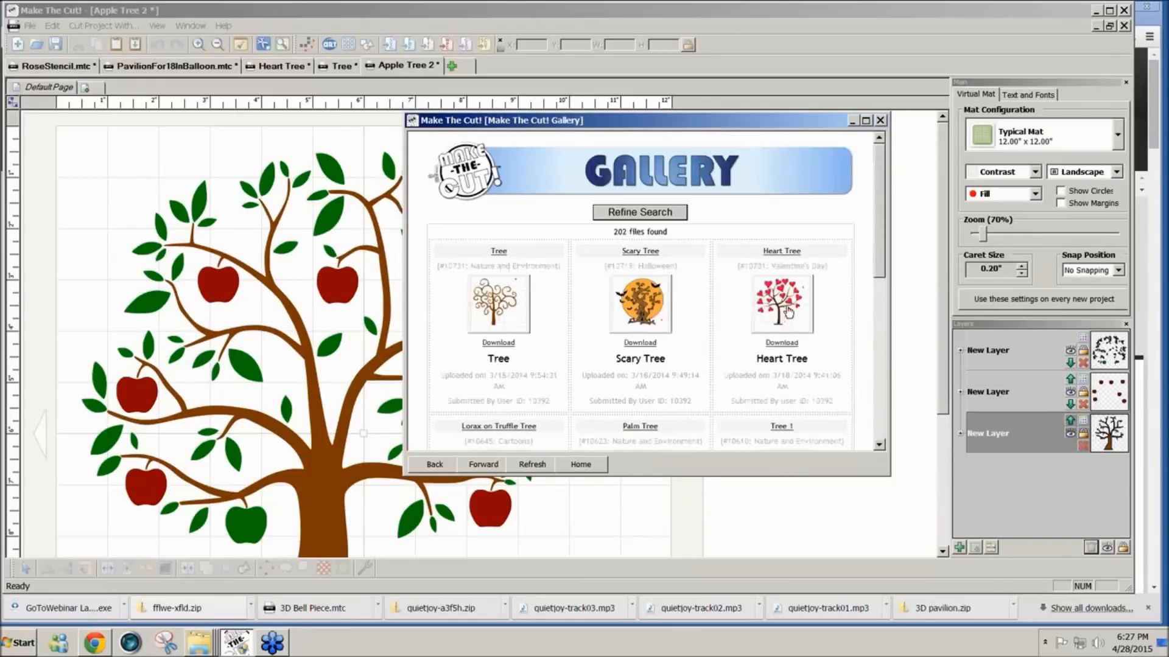
left_click(785, 344)
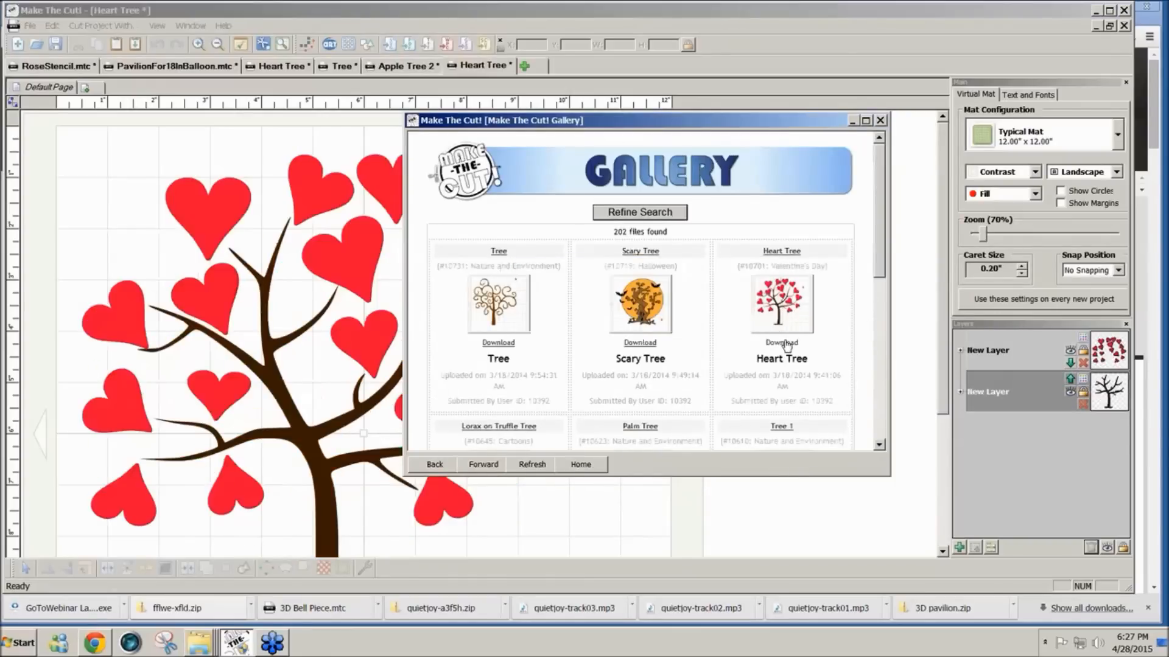
left_click(880, 121)
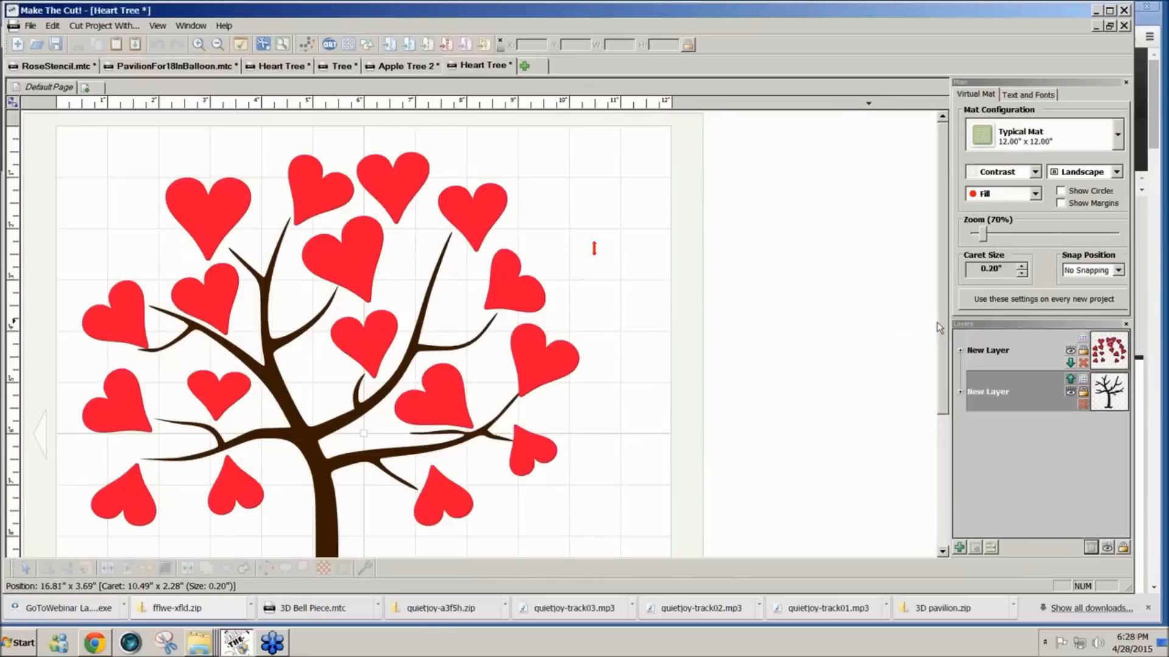
- Close the newly downloaded Heart Tree, Apple Tree 2 and Tree projects, keeping the original Heart Tree project open
mouse_move(943, 328)
left_mouse_down()
mouse_move(930, 427)
mouse_move(941, 442)
mouse_move(947, 342)
left_mouse_up()
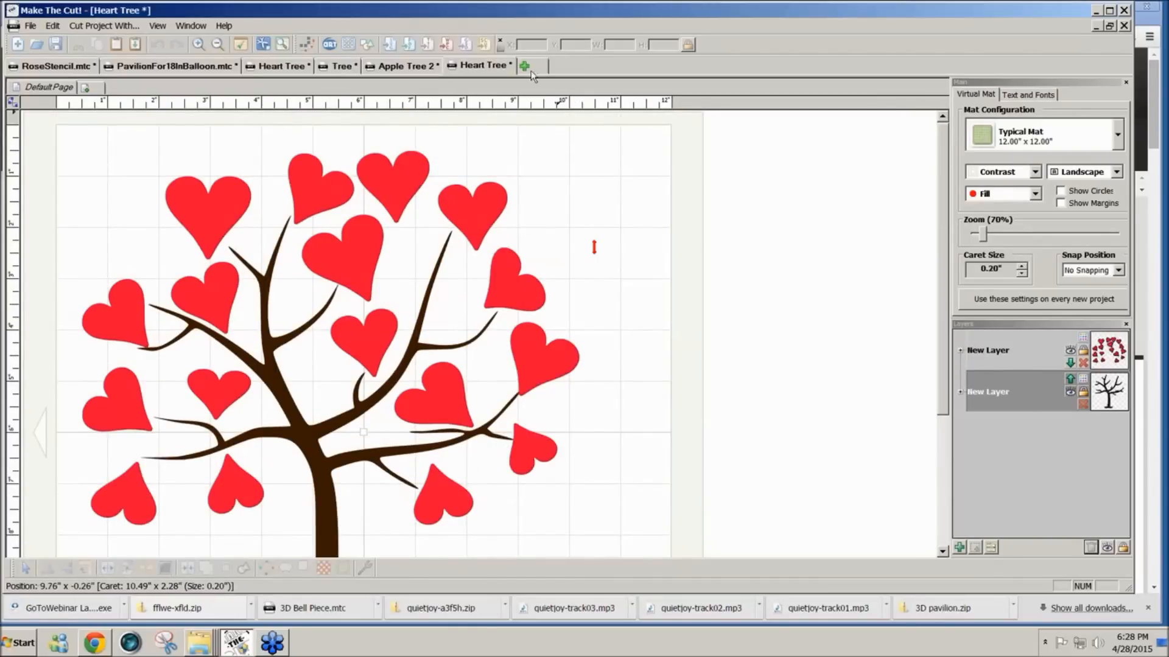
left_click(1124, 28)
left_click(577, 332)
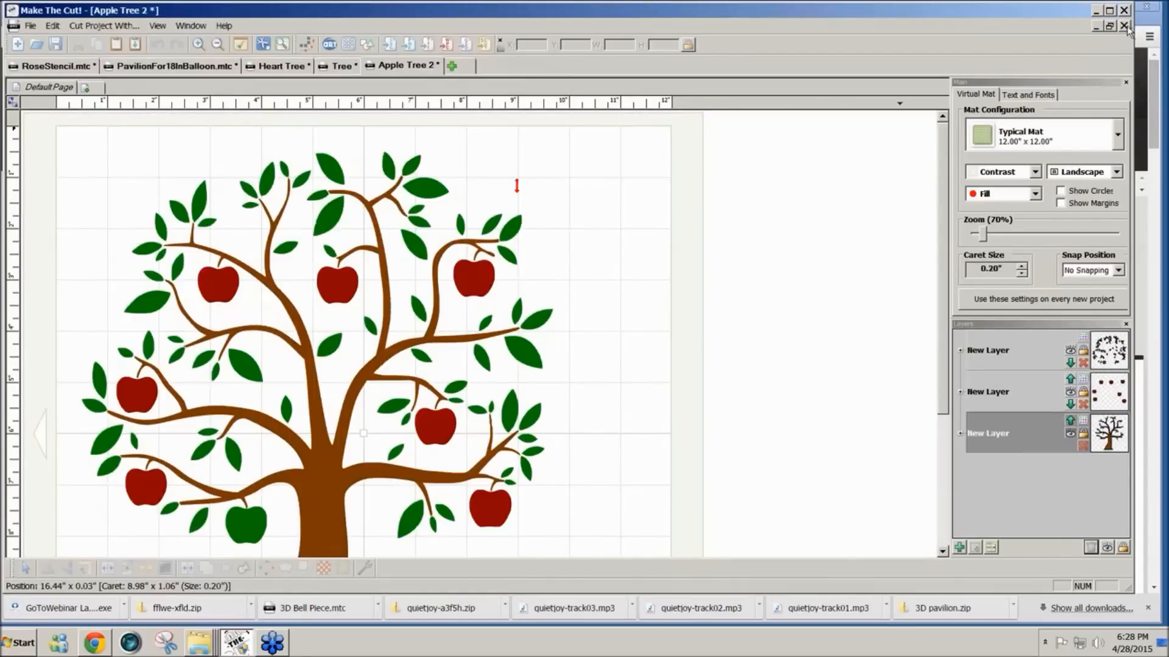
left_click(1125, 26)
left_click(592, 335)
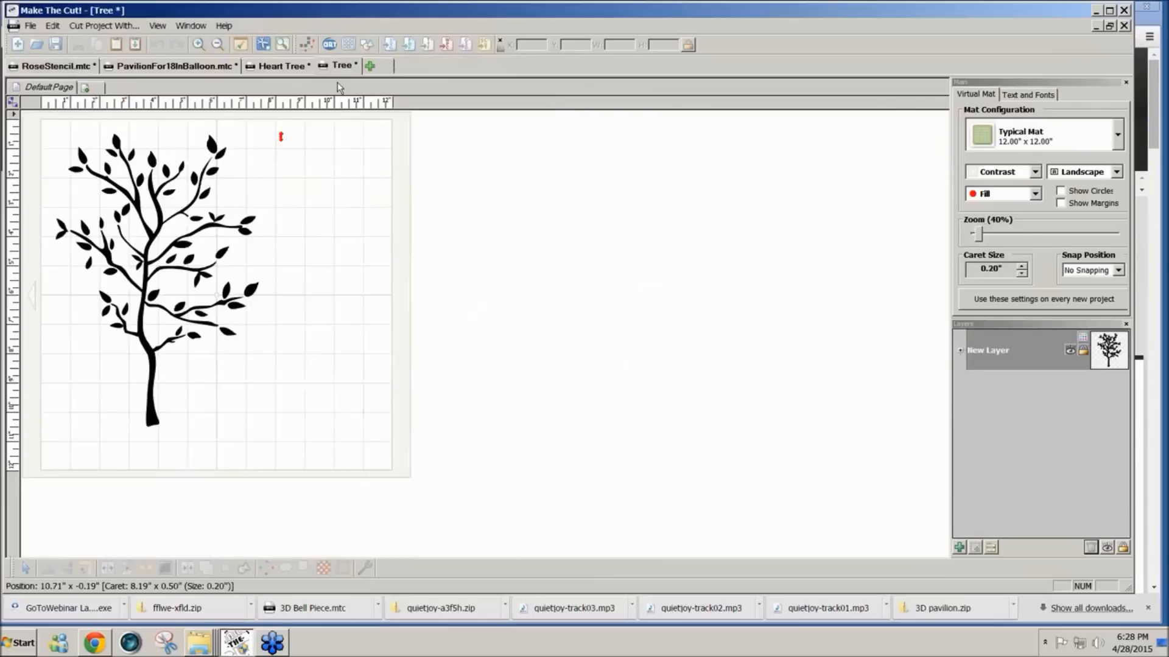
left_click(1124, 26)
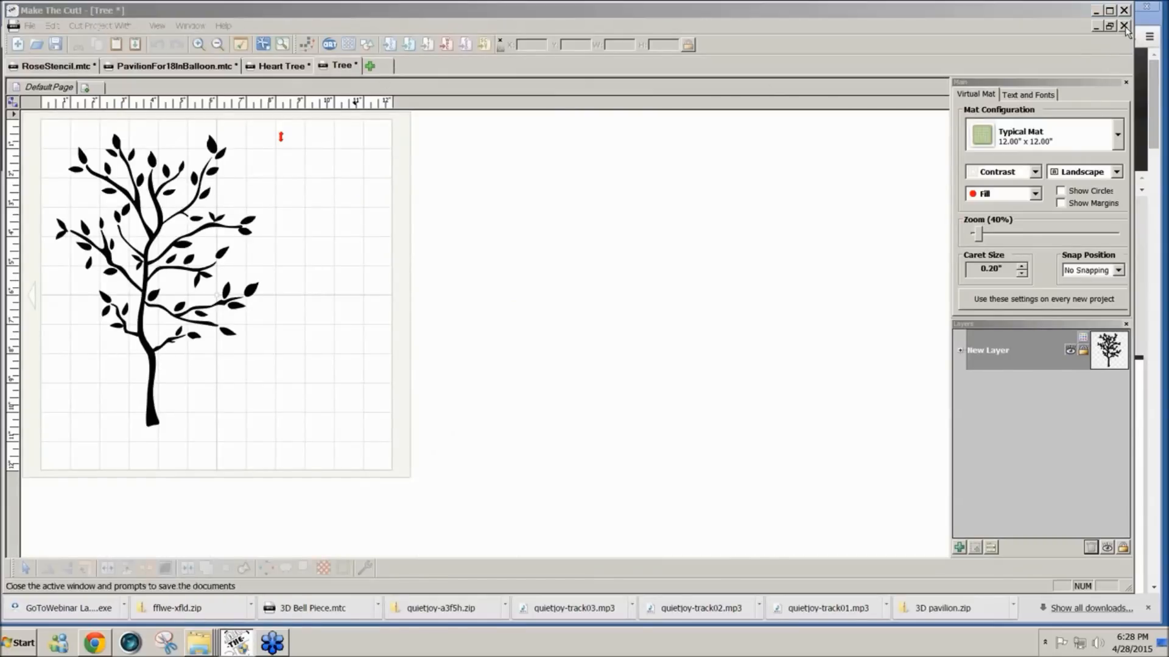
left_click(582, 335)
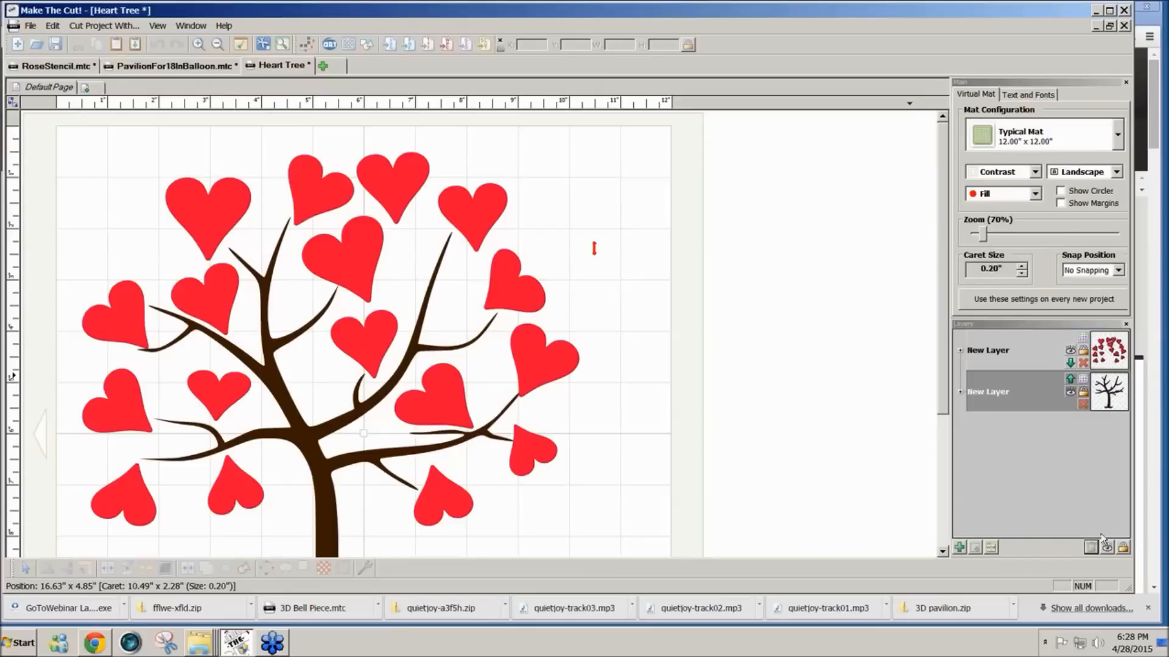
- Unlock all layers of the Heart Tree project and select the entire tree together with its hearts
left_click(1127, 551)
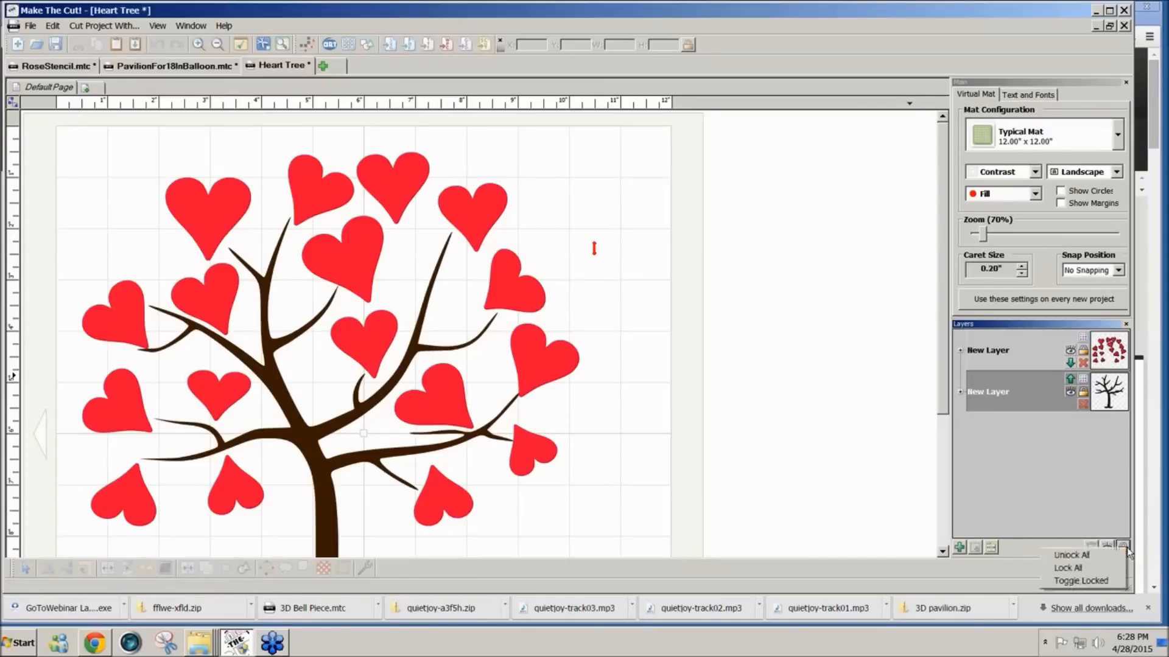
left_click(1072, 555)
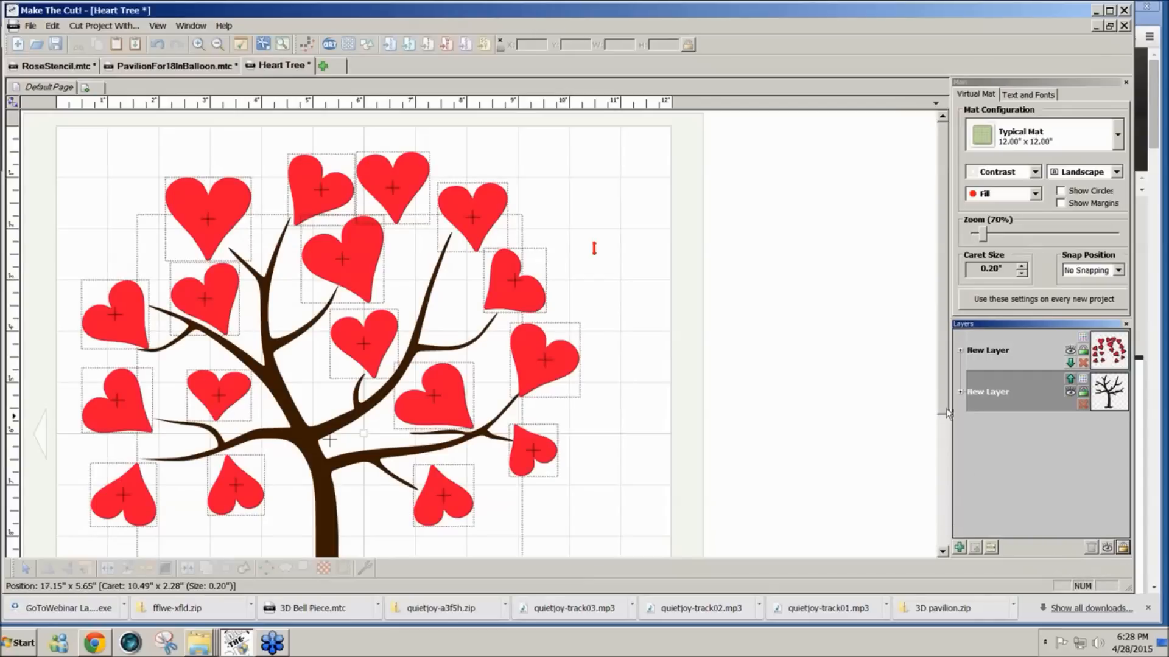
scroll(937, 513, "down", 5)
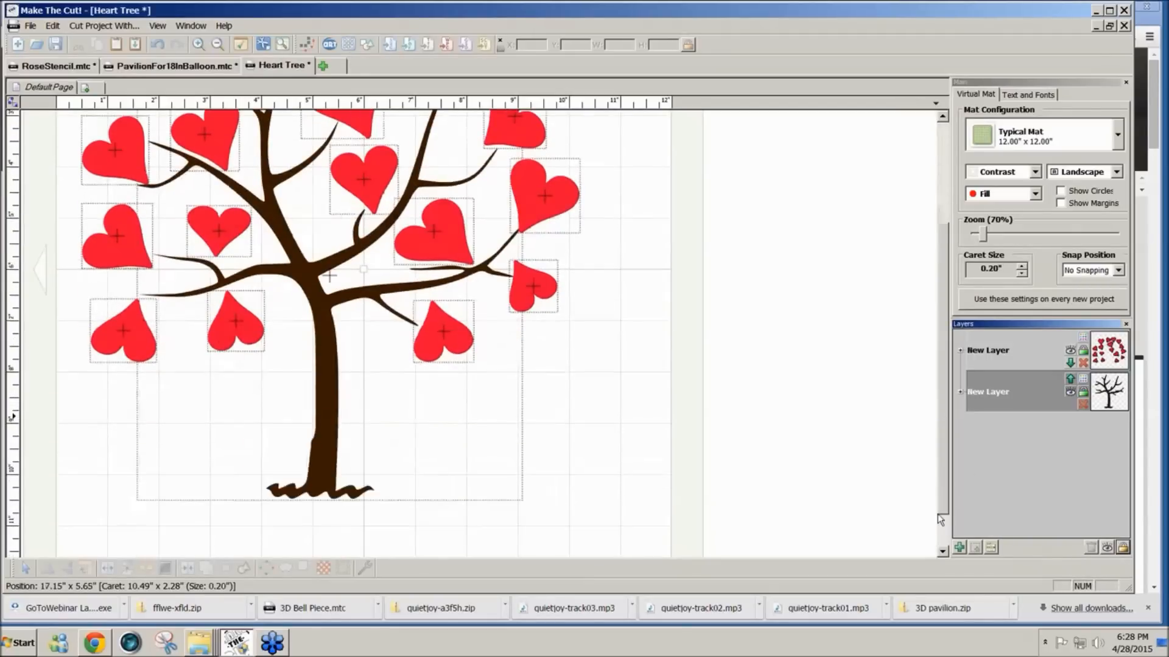
scroll(937, 524, "up", 2)
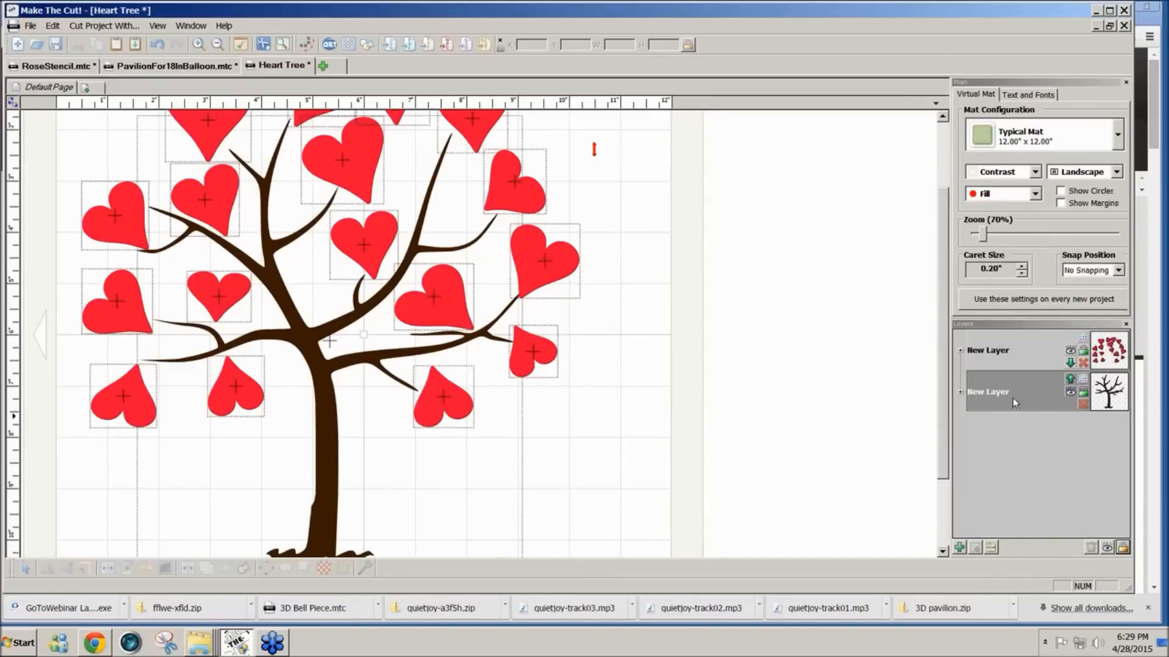
left_click_drag(943, 407, 939, 420)
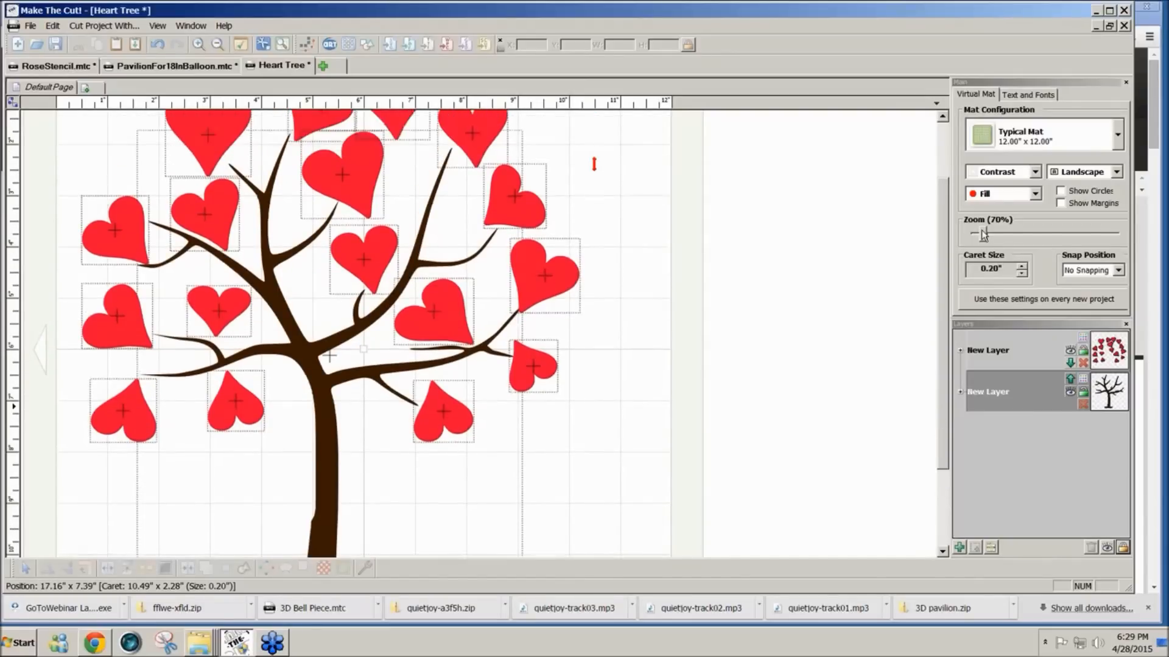
left_click_drag(982, 233, 978, 235)
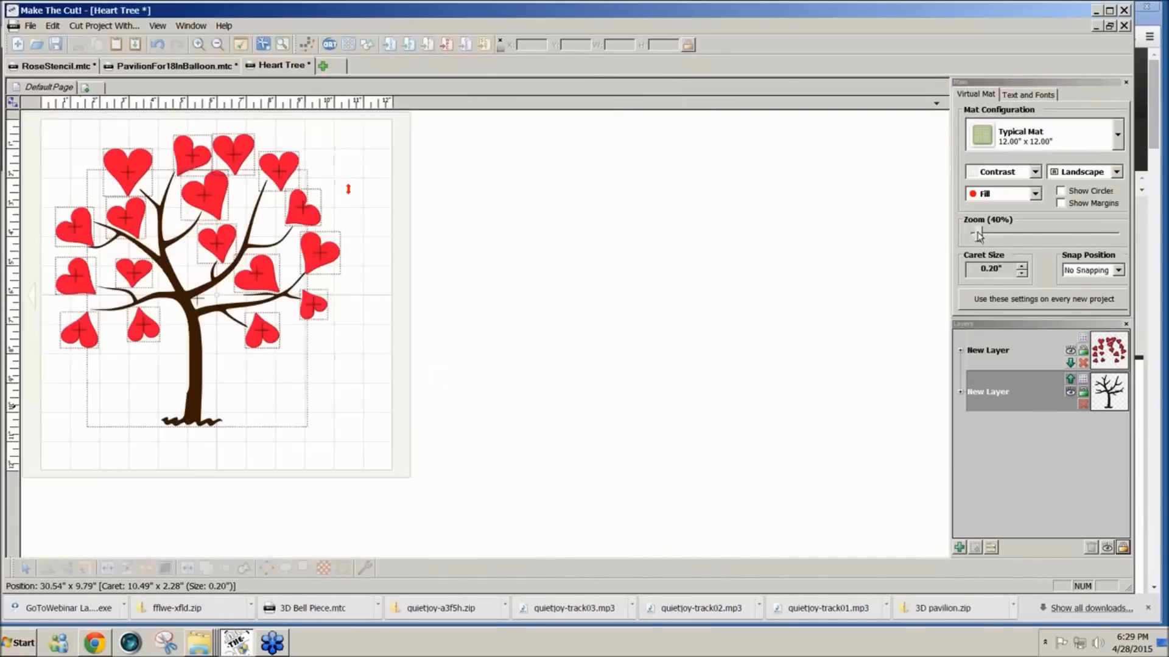
left_click_drag(392, 461, 44, 115)
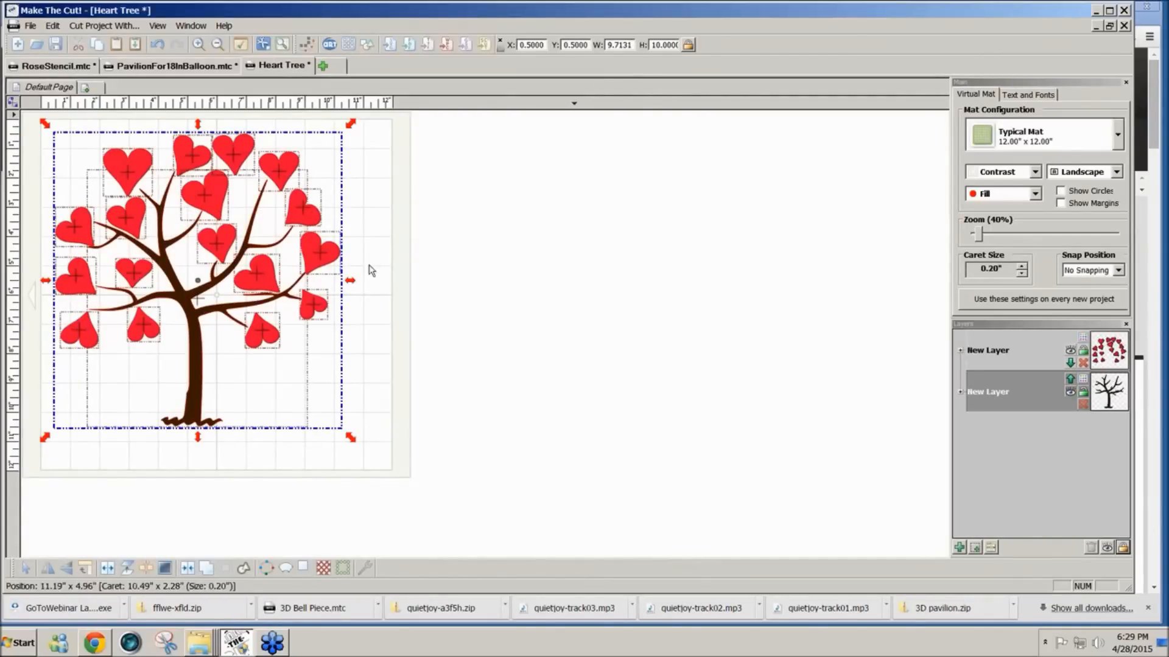
- Move the selected artwork near the mat's upper-left corner and enlarge it to about 11.44 by 11.78 inches
left_click_drag(271, 284, 262, 275)
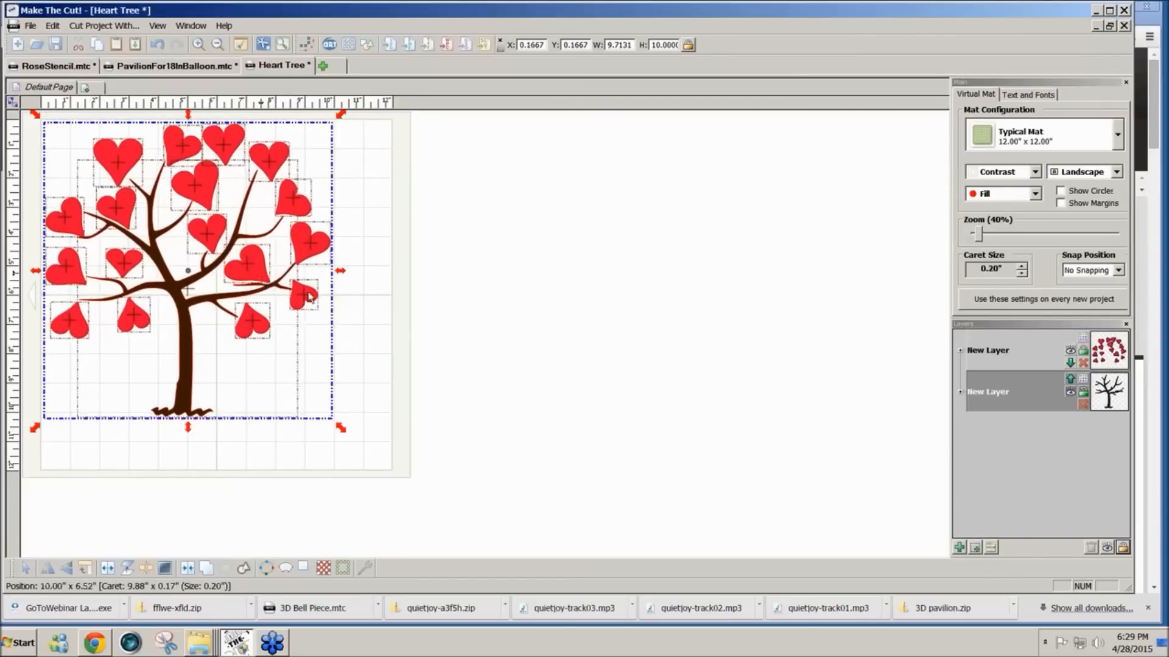
left_click(344, 432)
left_click_drag(345, 432, 392, 455)
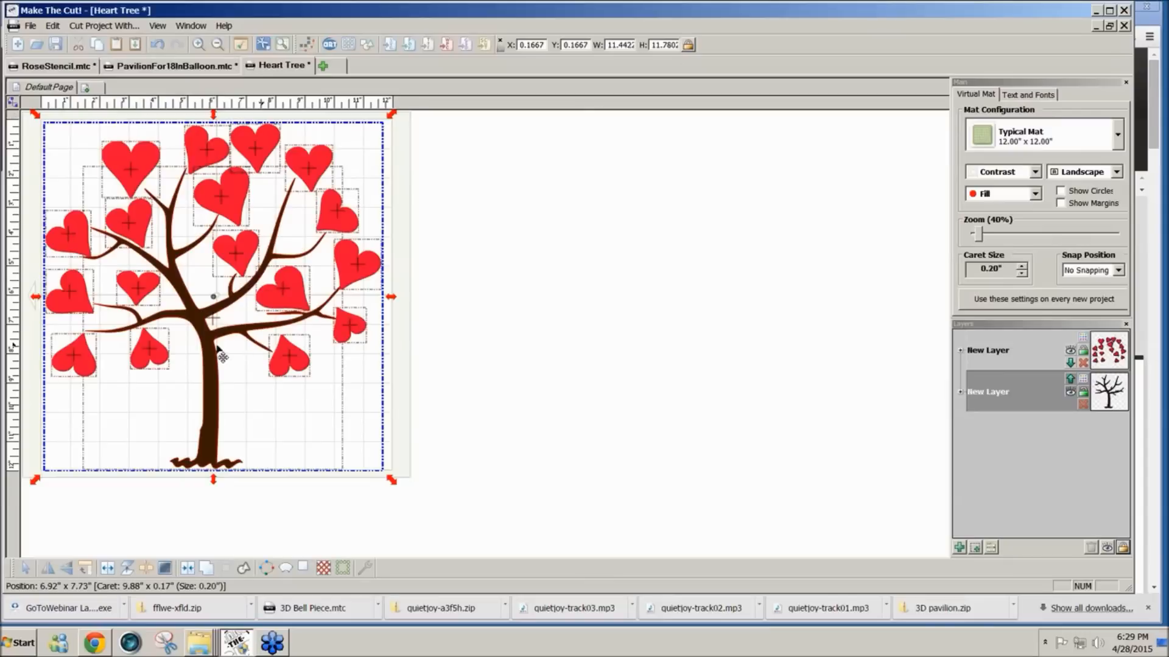
left_click_drag(213, 349, 215, 349)
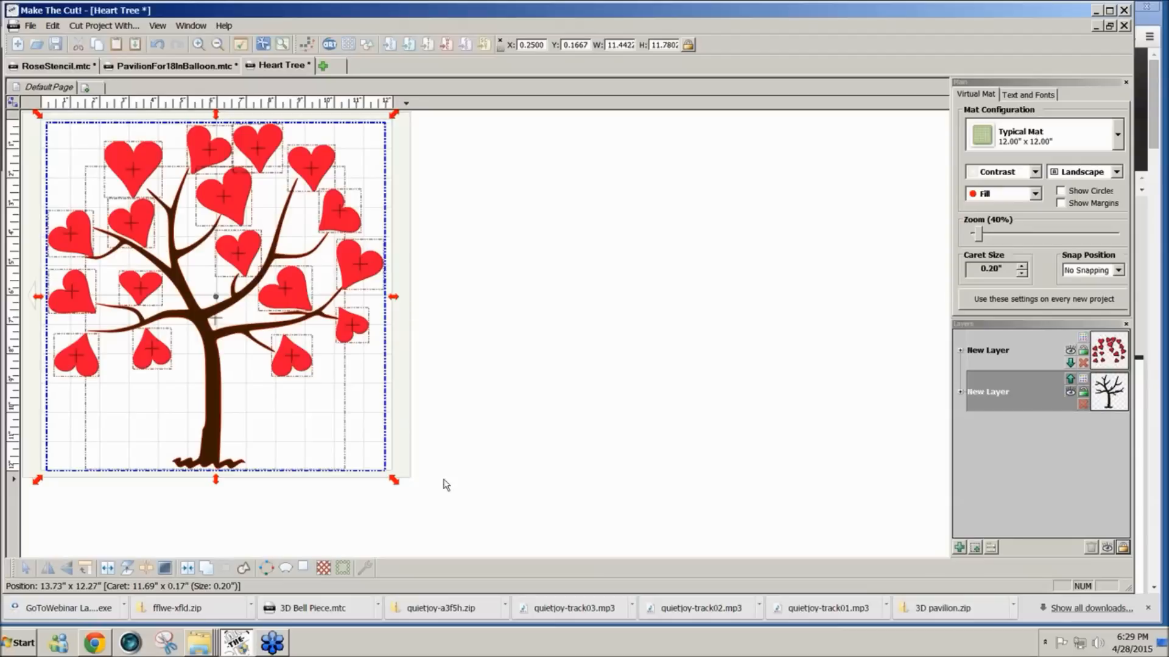
- Open the Tiler for the selected artwork and set the new width to 36
left_click(364, 566)
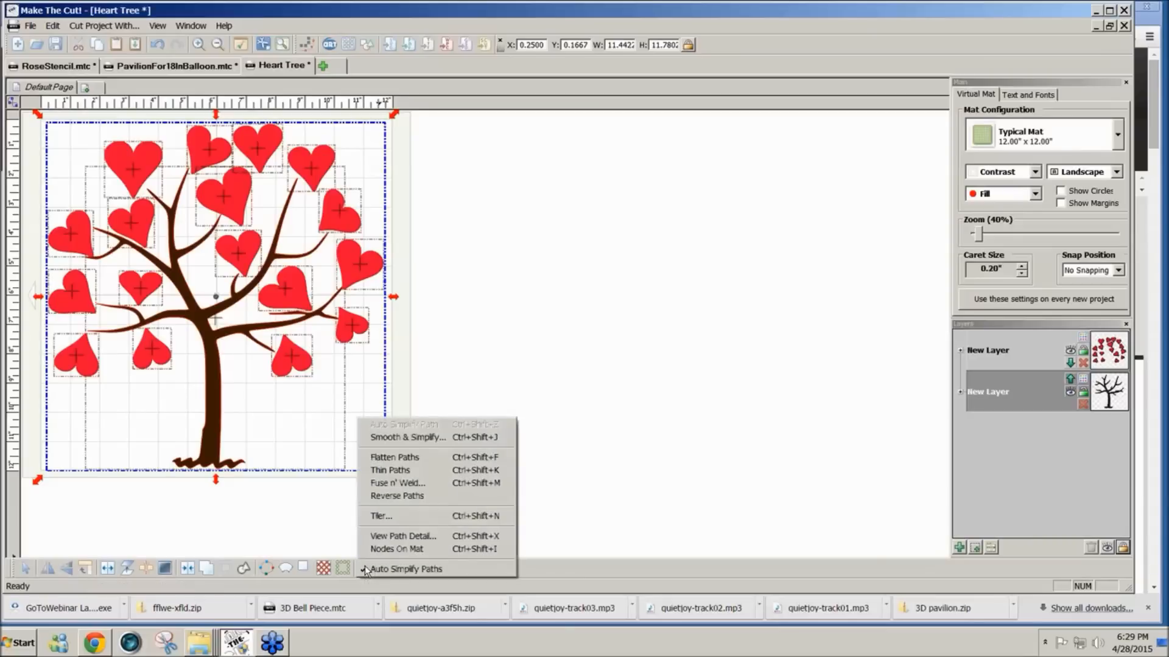
left_click(375, 518)
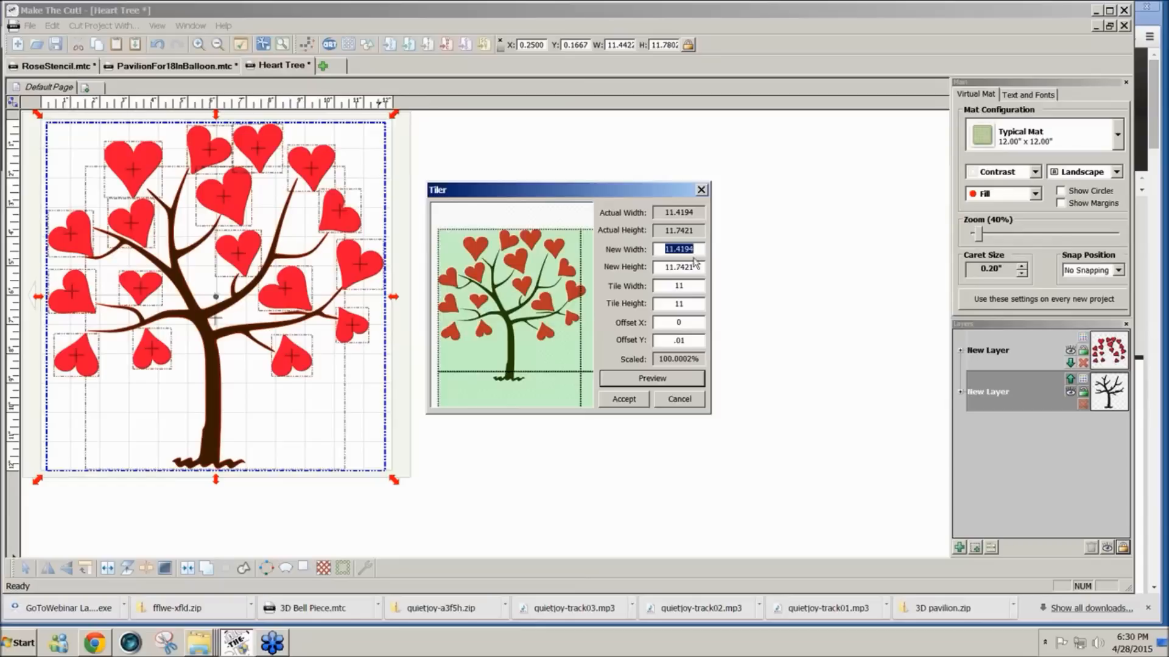
left_click_drag(696, 249, 653, 251)
type("36")
- Try a tile height of 24, then return it to 11
left_click_drag(683, 304, 669, 304)
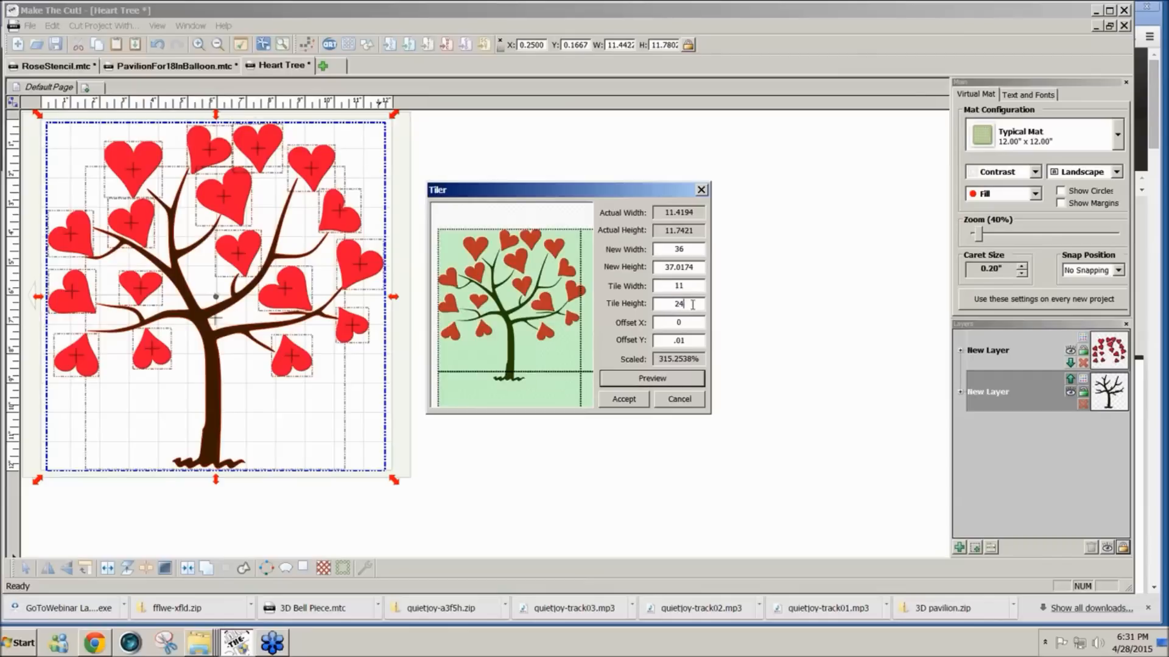
double_click(690, 304)
type("11")
- Try a new width of 72, replace it with 35, and preview the tiling
left_click_drag(689, 248, 668, 248)
type("72")
left_click_drag(694, 248, 667, 250)
type("35")
left_click(654, 379)
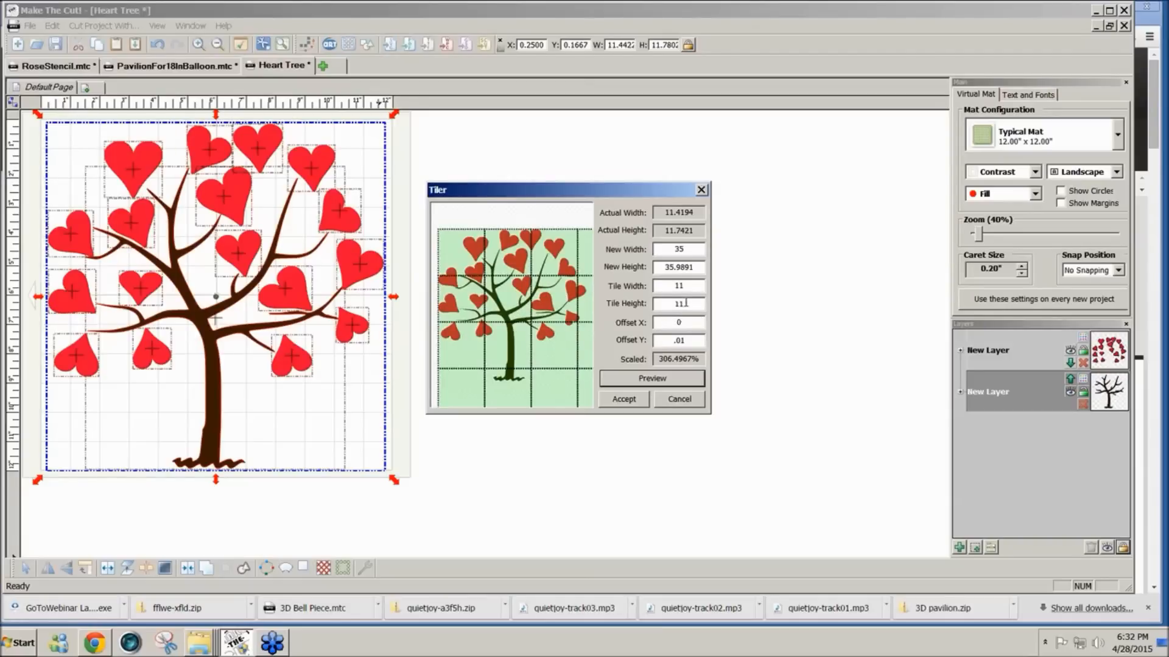
- Set the new height to 33 and preview the tiling
left_click_drag(700, 267, 656, 271)
type("33")
left_click(626, 384)
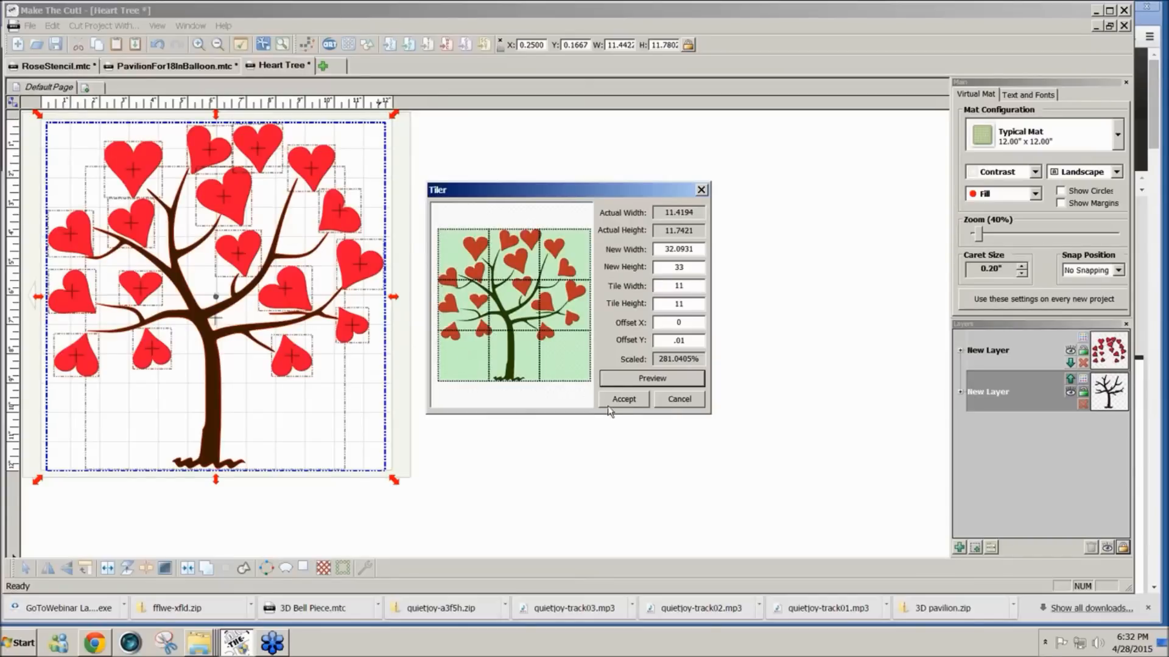
- Switch to the Snipping Tool and capture the tiled tree preview shown in the Tiler
mouse_move(88, 649)
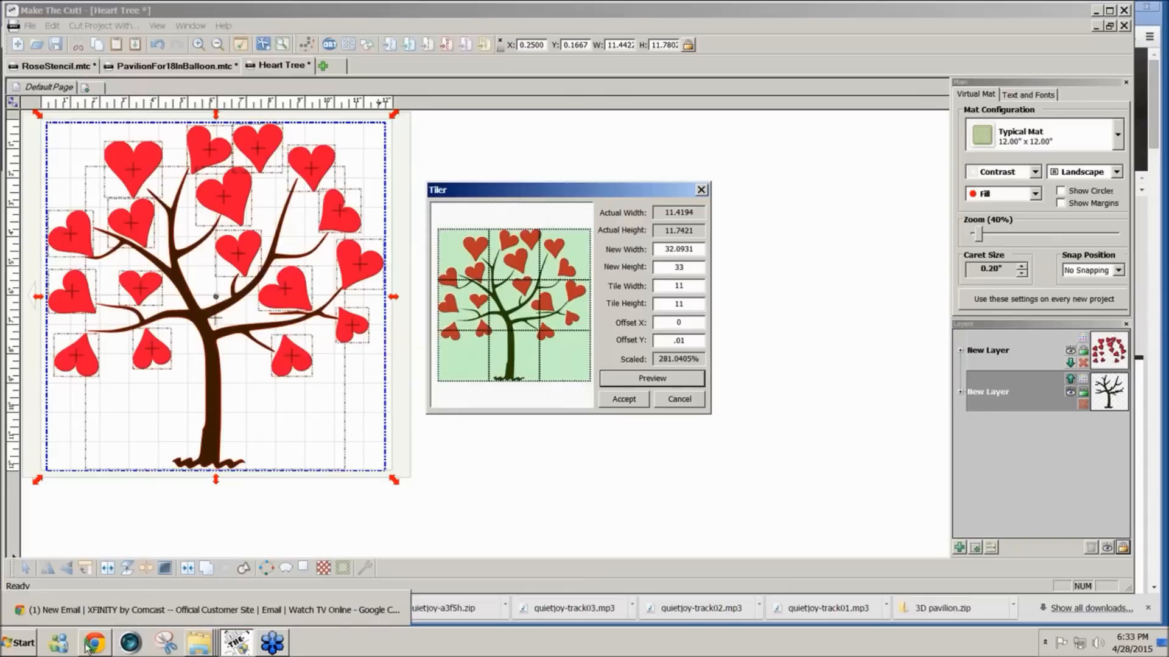
left_click(163, 646)
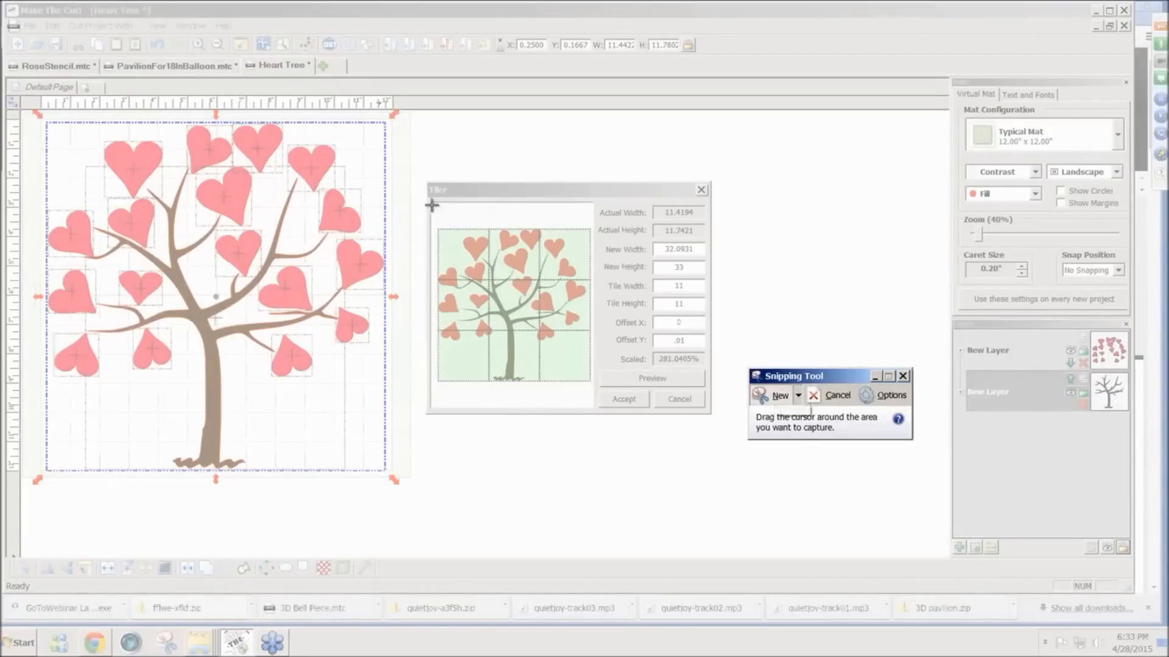
left_click_drag(433, 221, 593, 388)
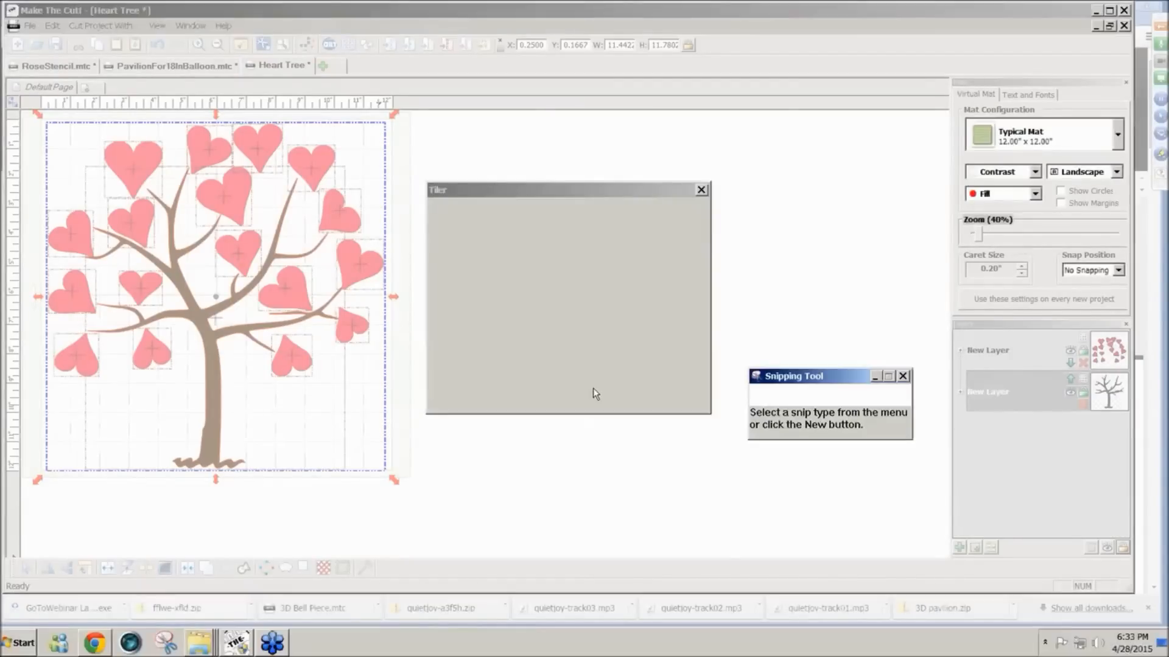
- Save the snip to the Desktop as a JPEG named TiledTree and minimize the Snipping Tool
left_click(372, 115)
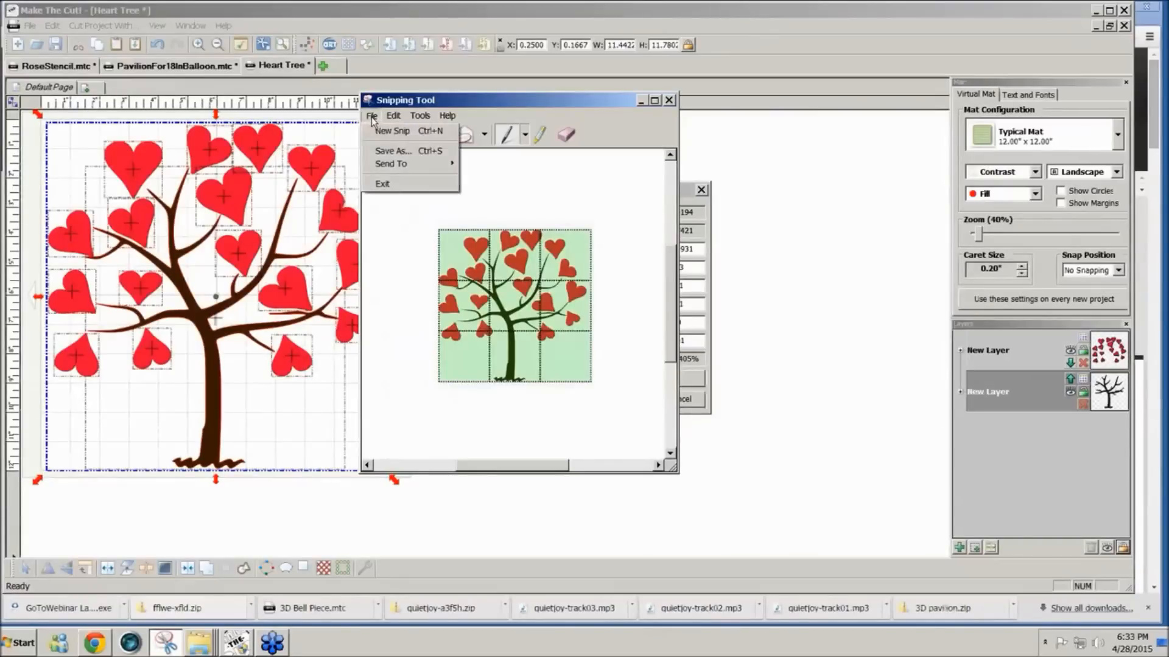
left_click(395, 150)
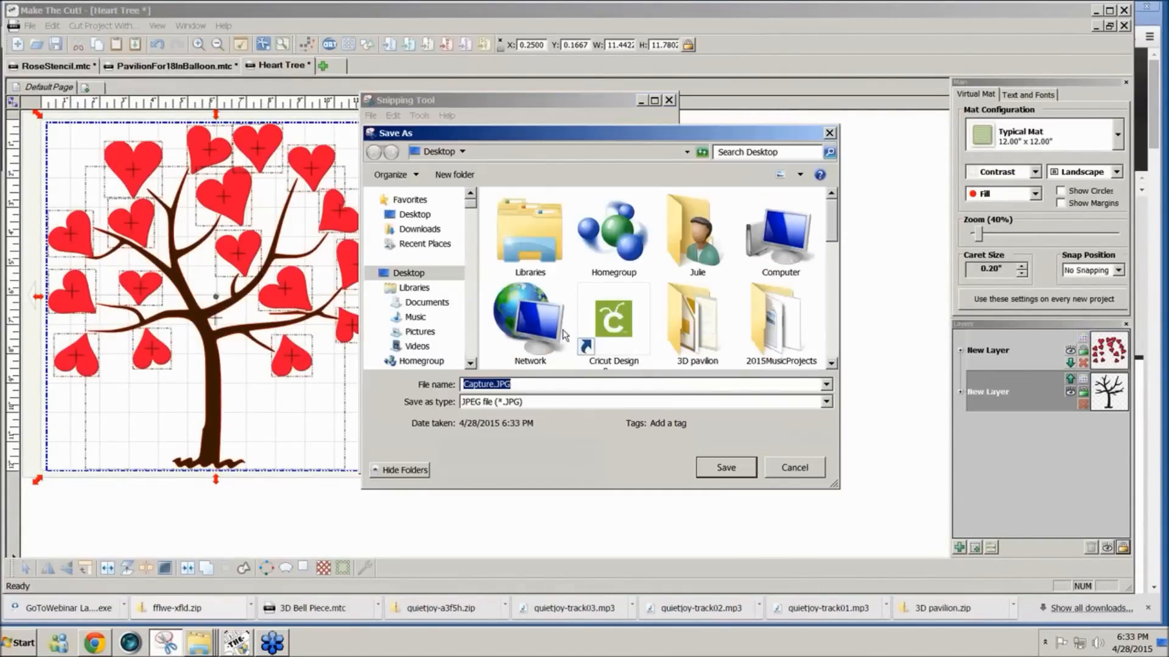
type("T")
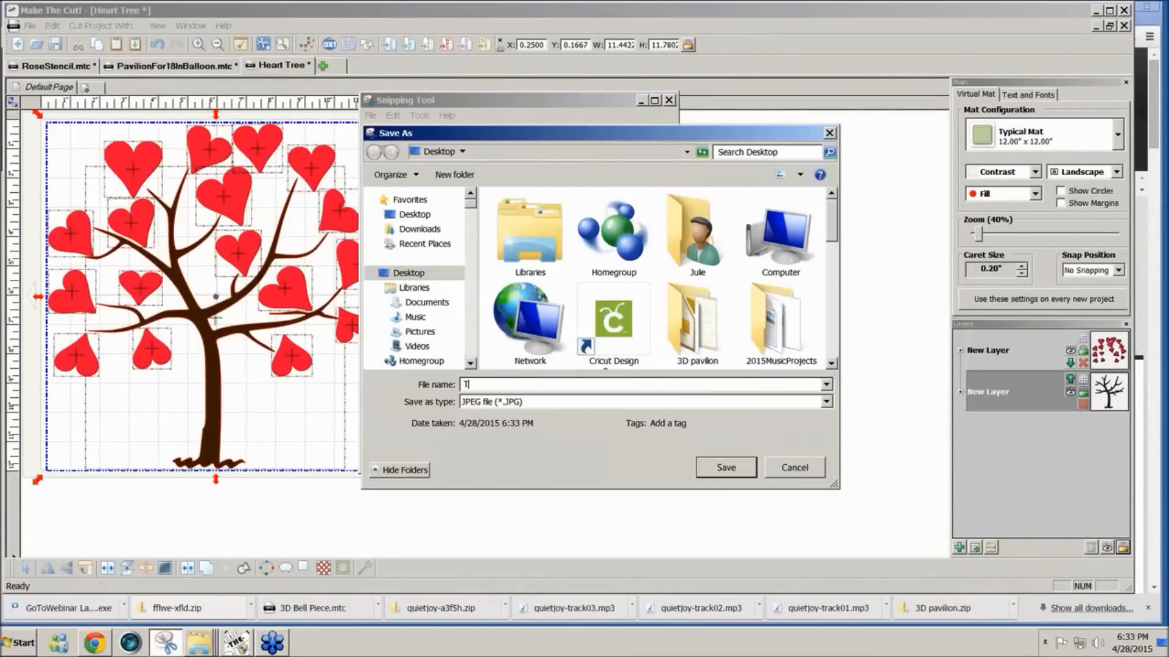
type("iledTree")
left_click(724, 467)
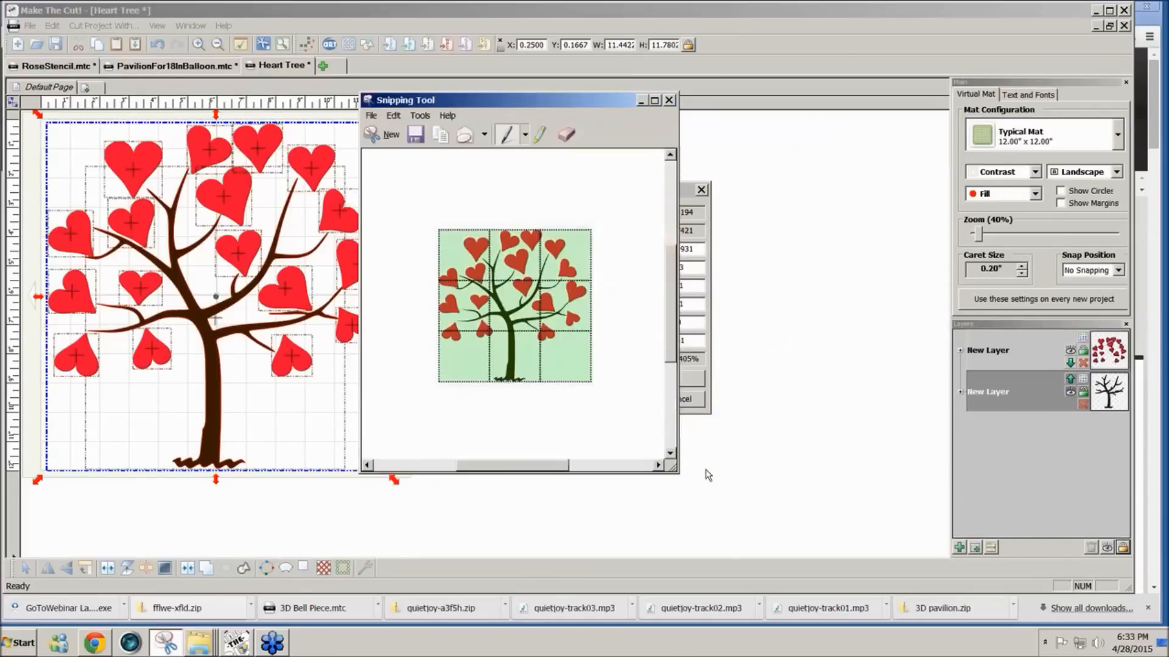
left_click_drag(638, 105, 639, 107)
left_click(639, 106)
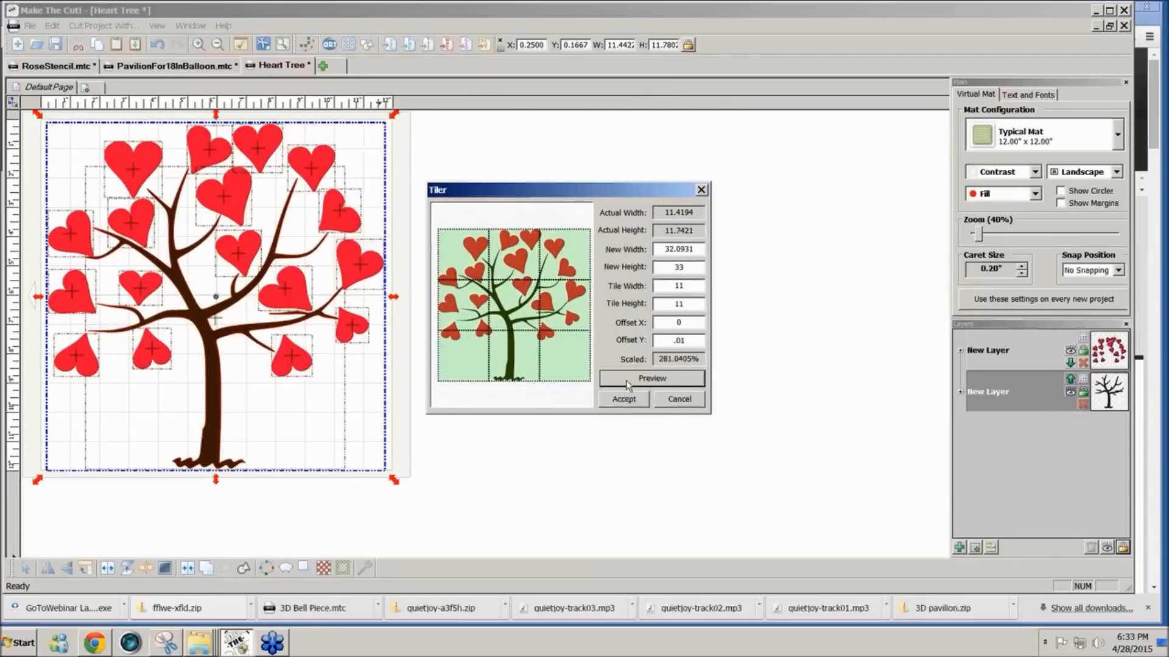
- Accept the tiling and review the generated tile pages from [1,1] through [3,3]
left_click(625, 402)
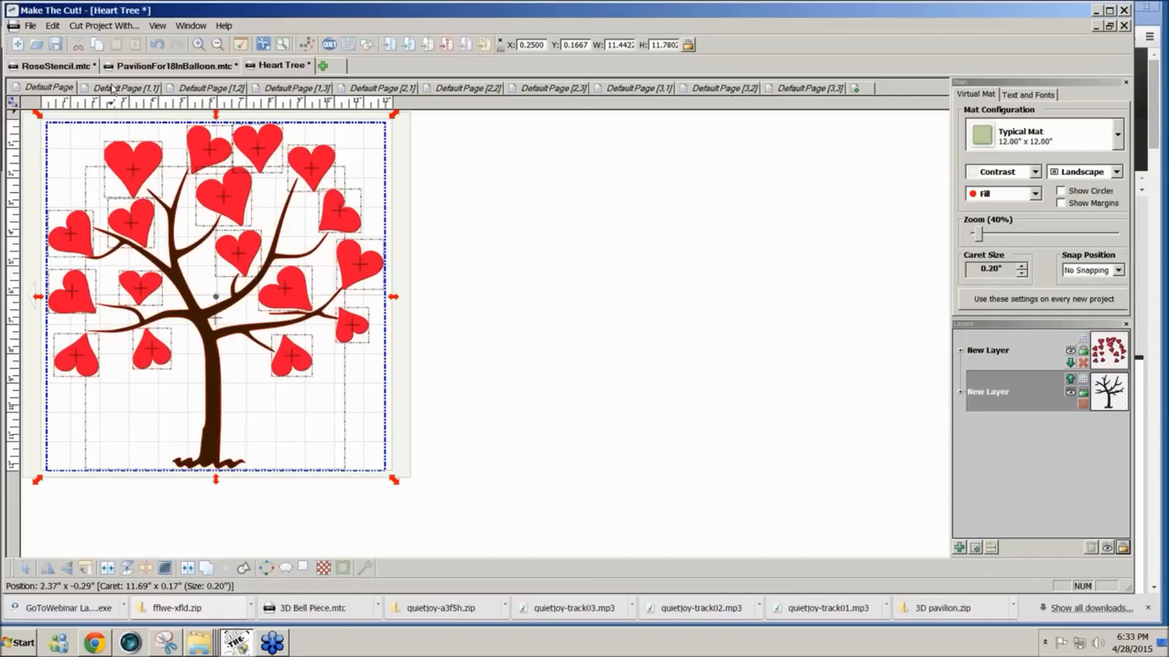
left_click(113, 90)
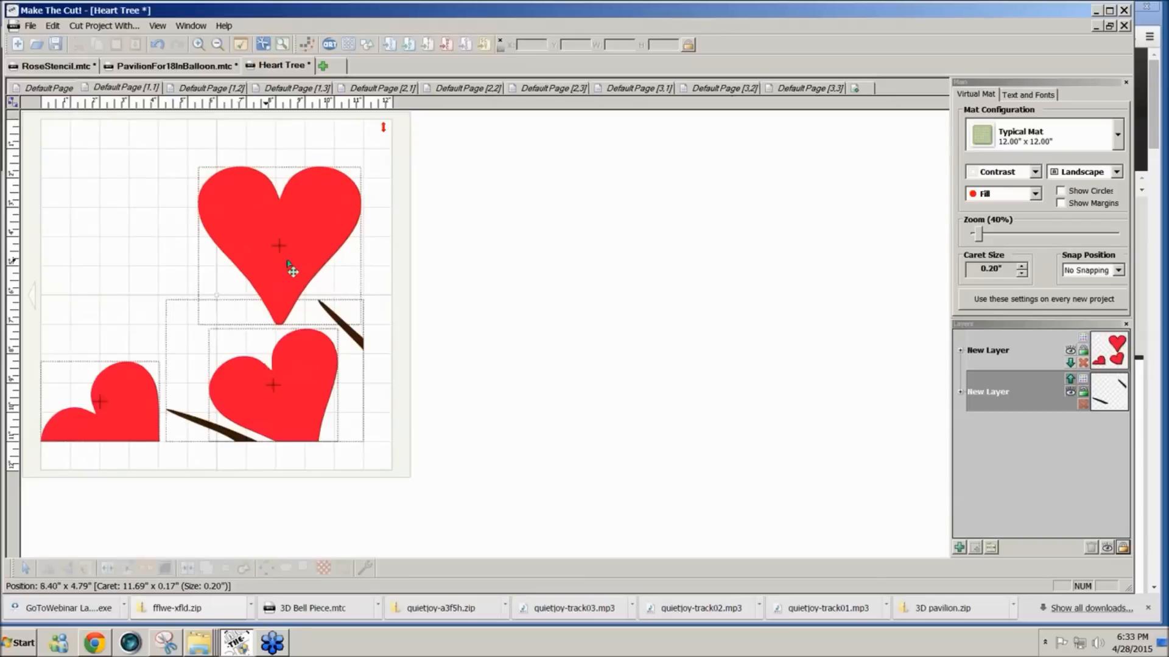
left_click(201, 90)
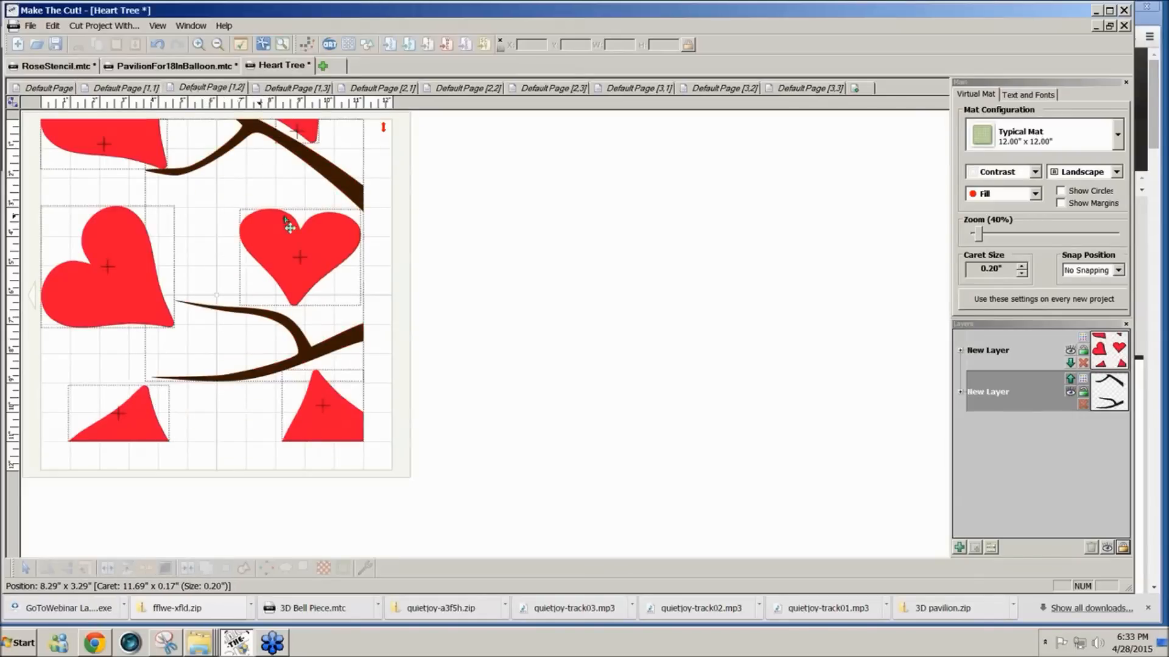
left_click(296, 89)
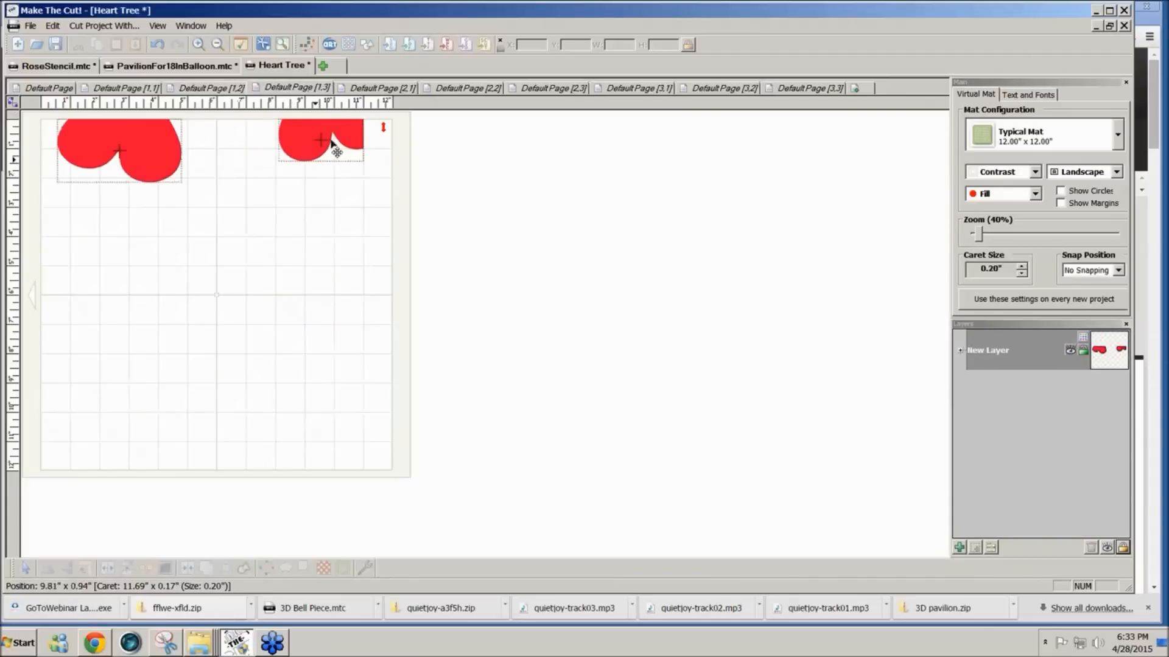
left_click(379, 90)
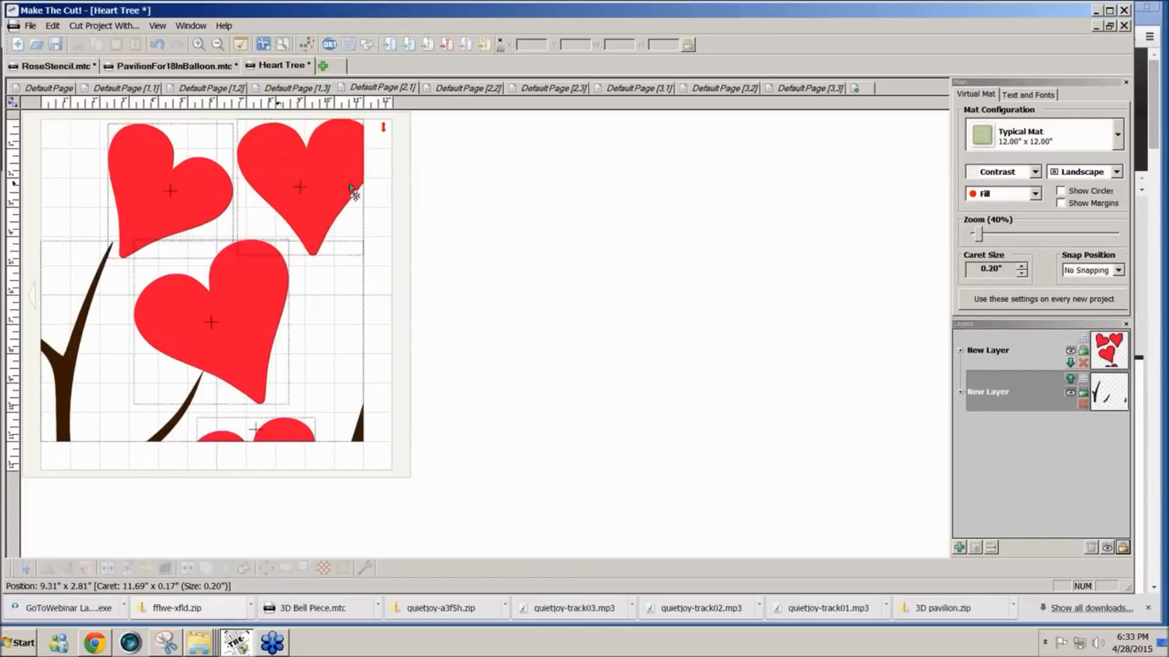
left_click(443, 89)
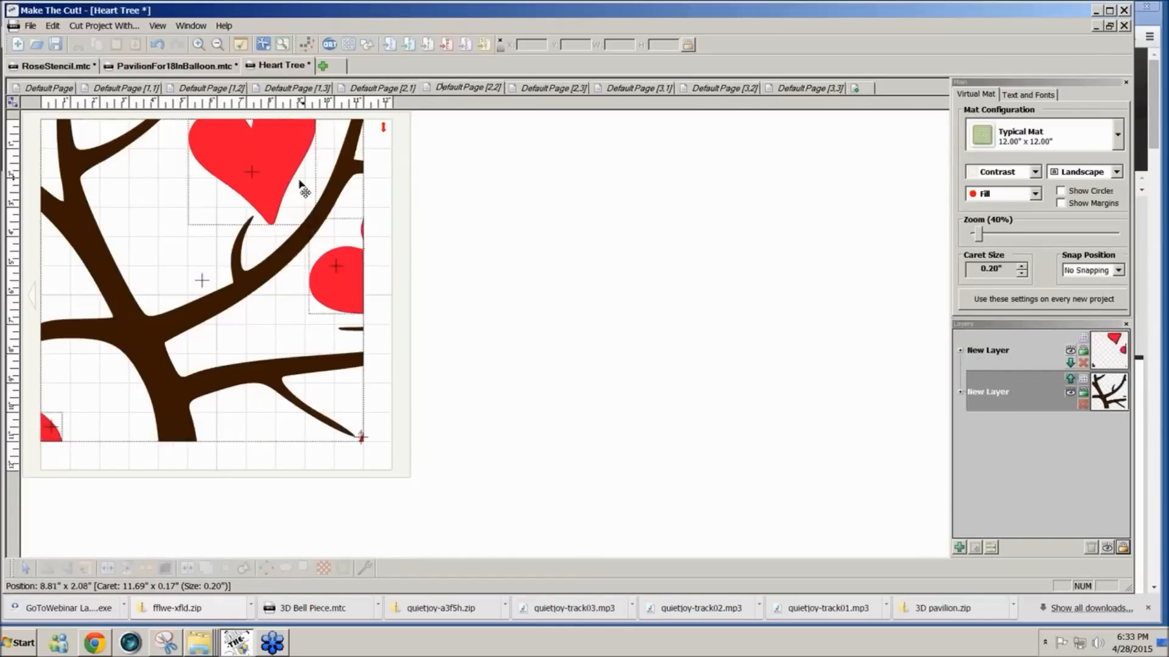
left_click(556, 90)
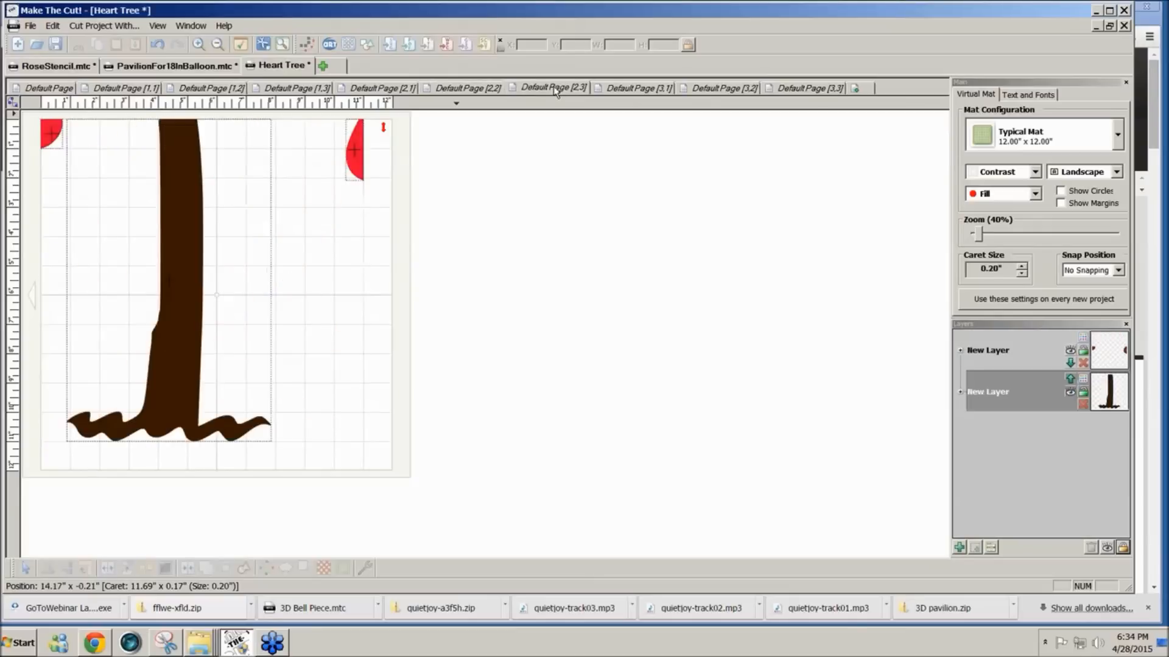
left_click(630, 92)
left_click(694, 90)
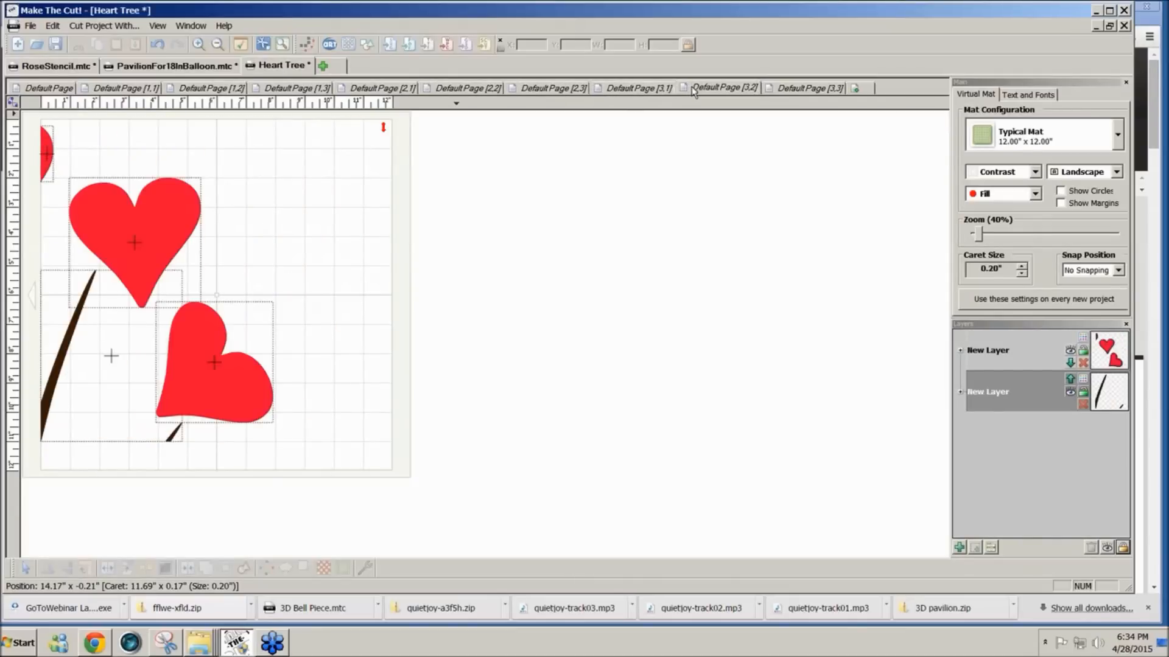
left_click(803, 92)
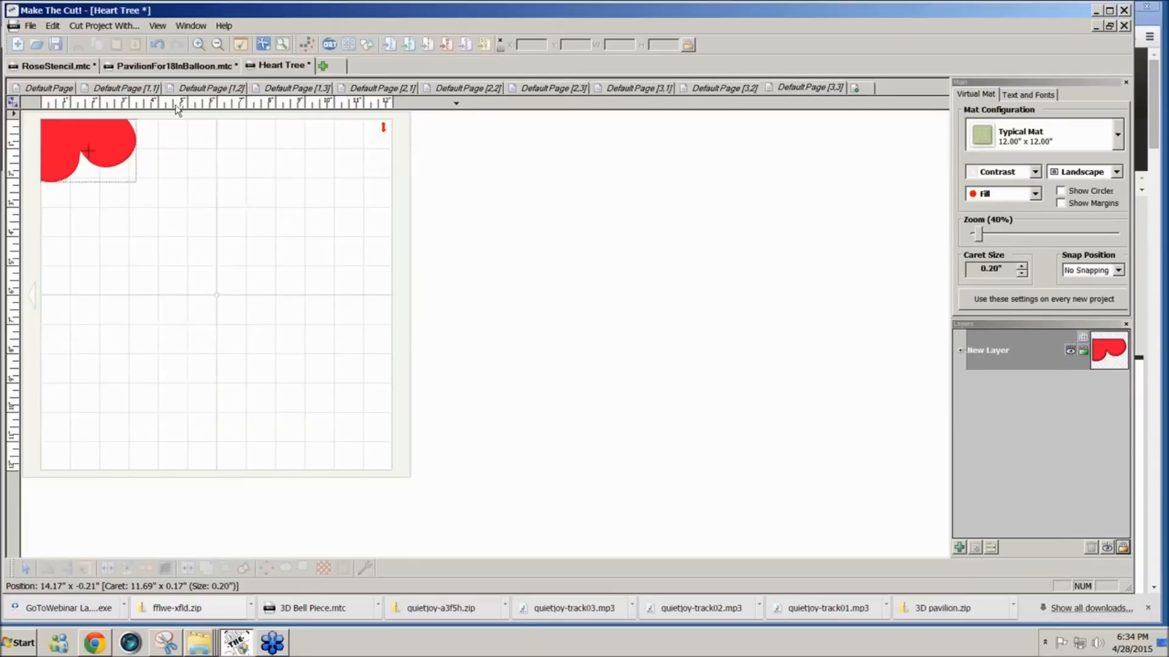
- On tile page [1,1], isolate the hearts layer, then hide the hearts and show only the branches layer
left_click(107, 90)
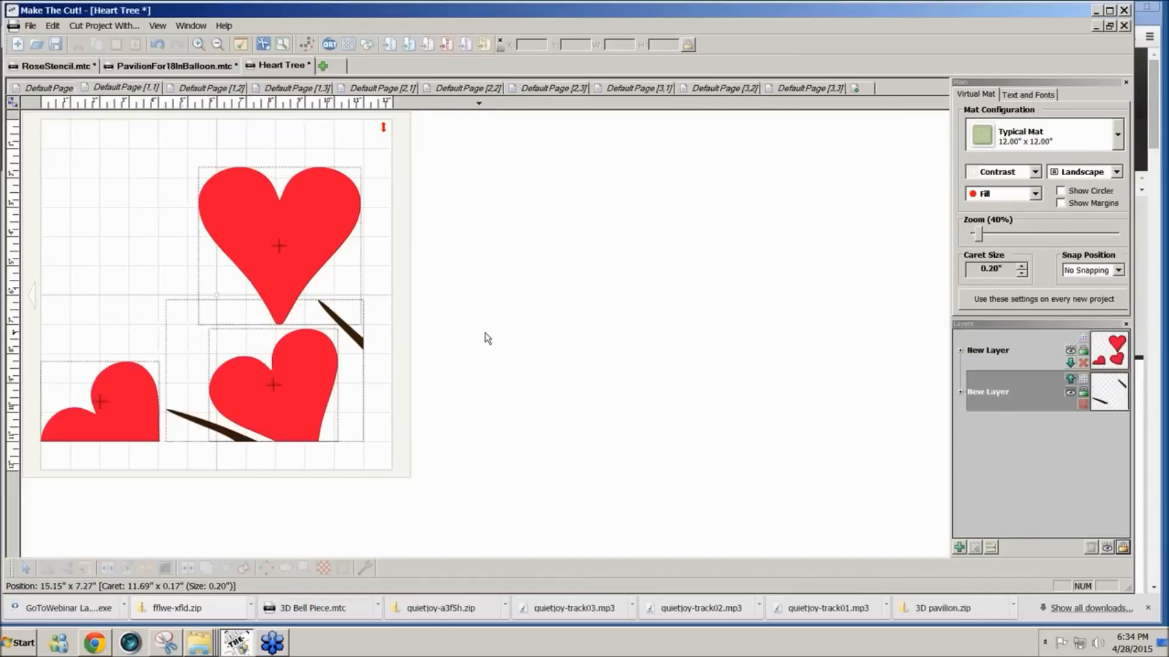
left_click(1069, 393)
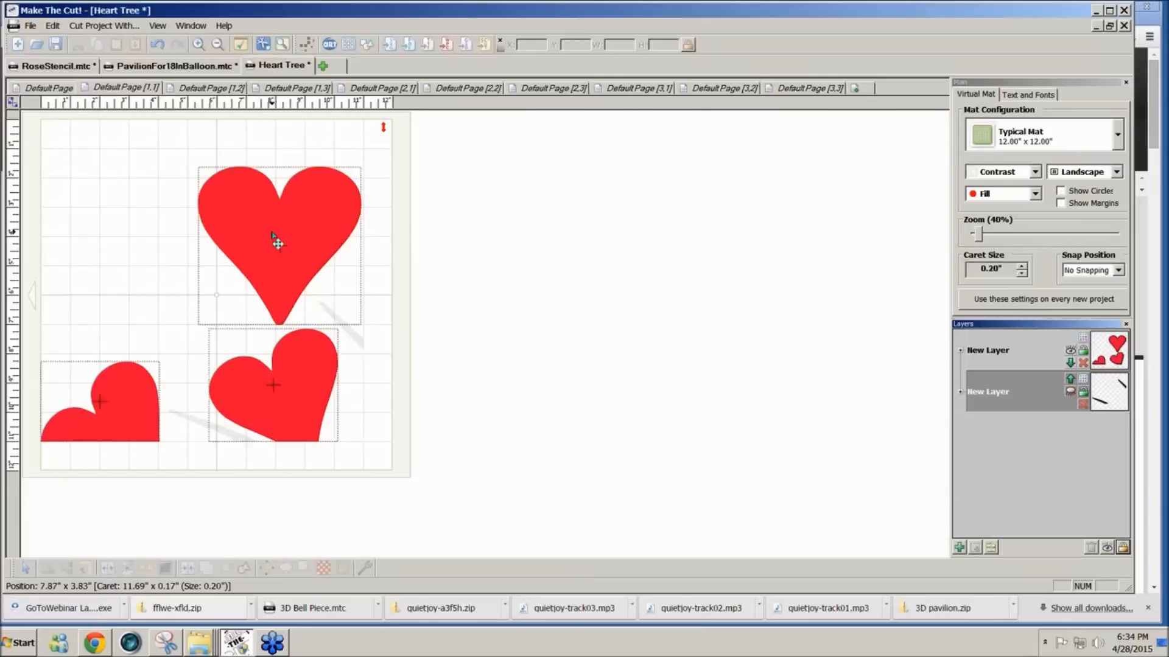
left_click(1070, 352)
left_click(1069, 391)
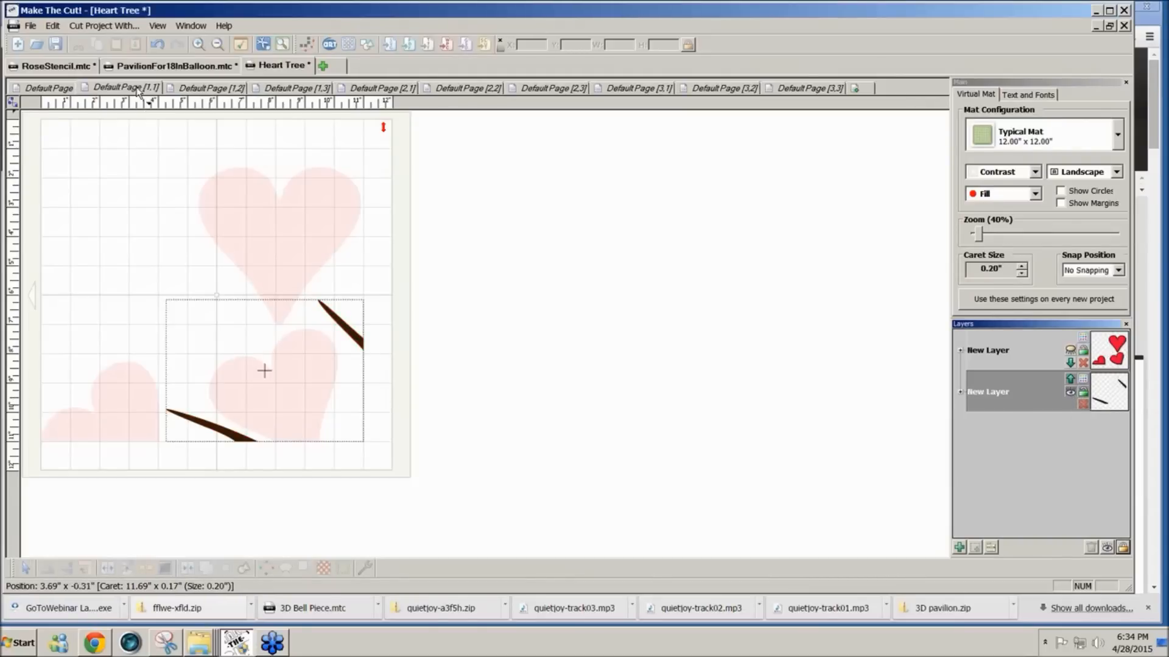
- On tile page [1,2], check each layer separately, leaving the hearts hidden and the branches layer visible
left_click(181, 89)
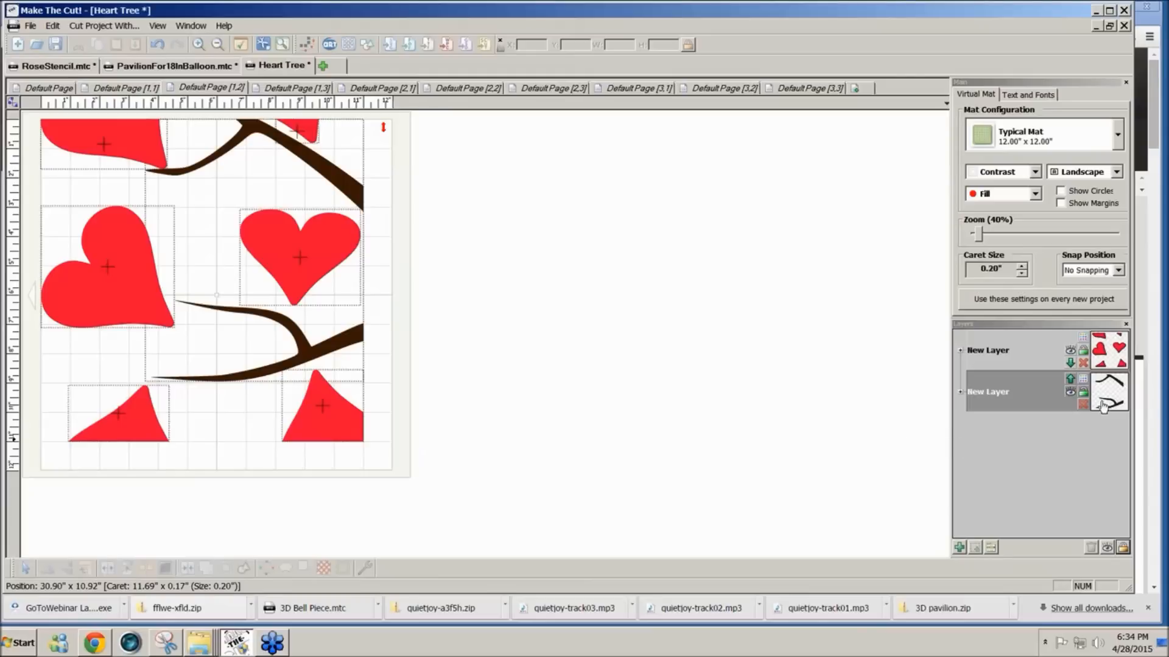
left_click(1070, 393)
left_click(1071, 392)
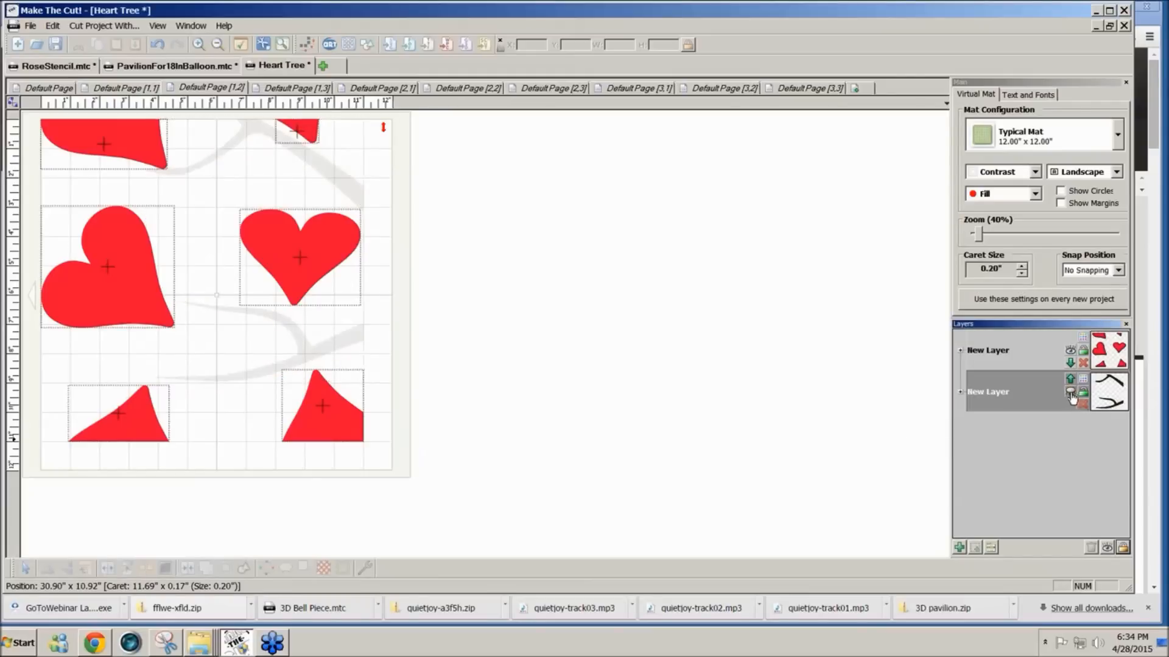
left_click(1071, 351)
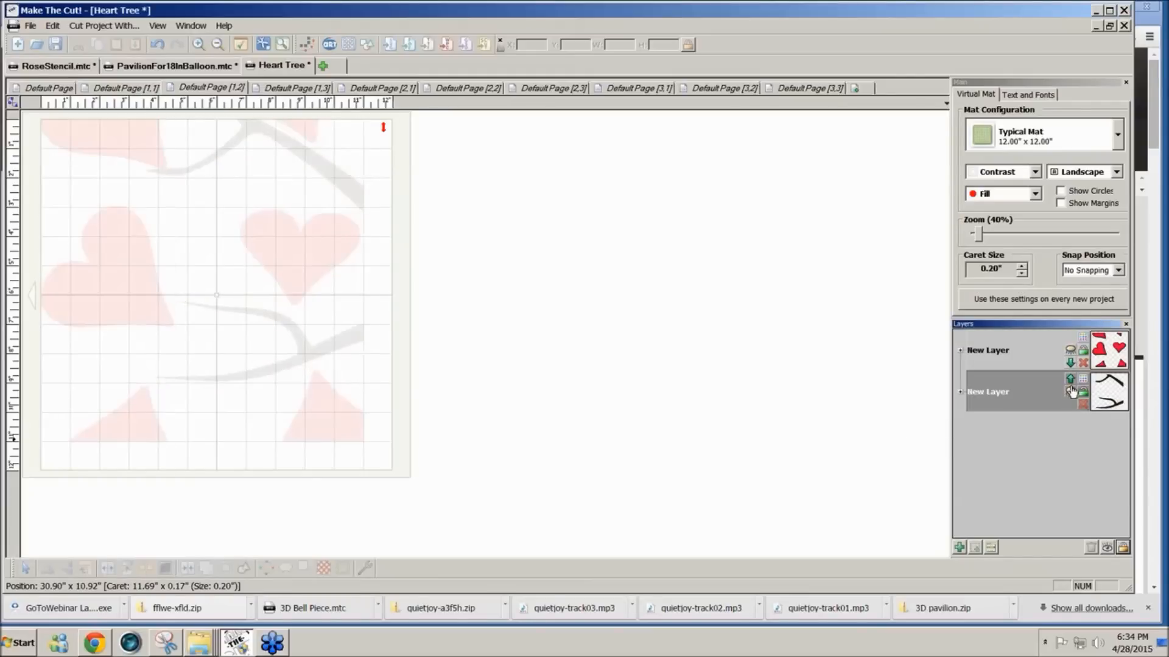
left_click(1070, 393)
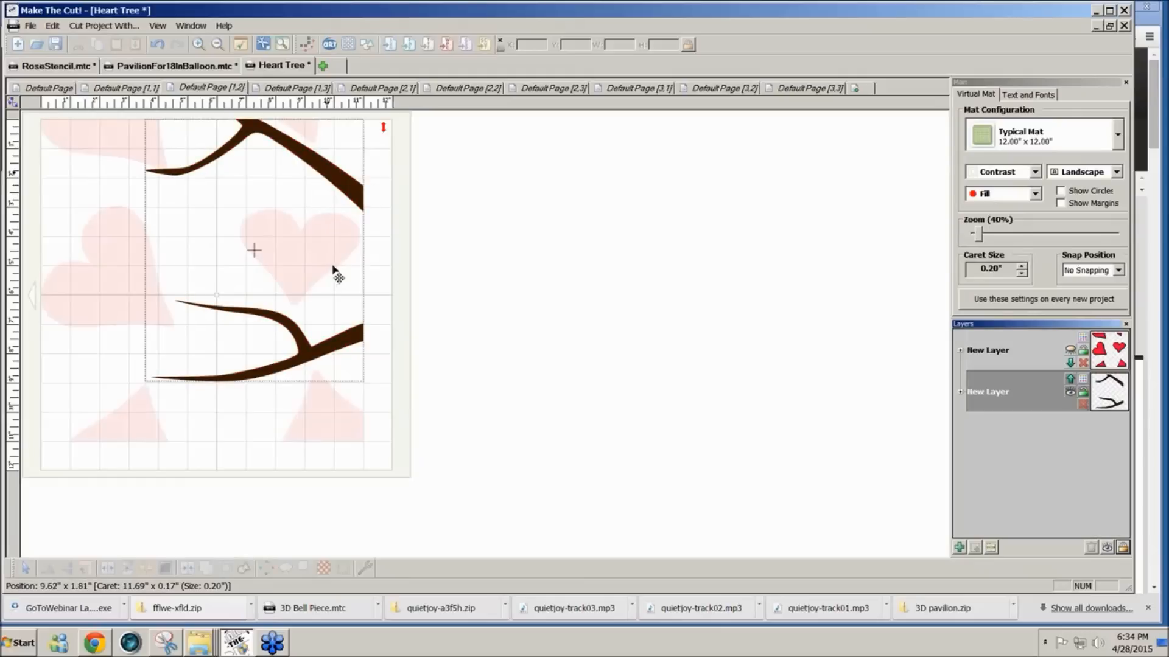
- Compare tile pages [1,3] and [2,1], toggling the hearts and branches layers of [2,1] off and back on
left_click(293, 89)
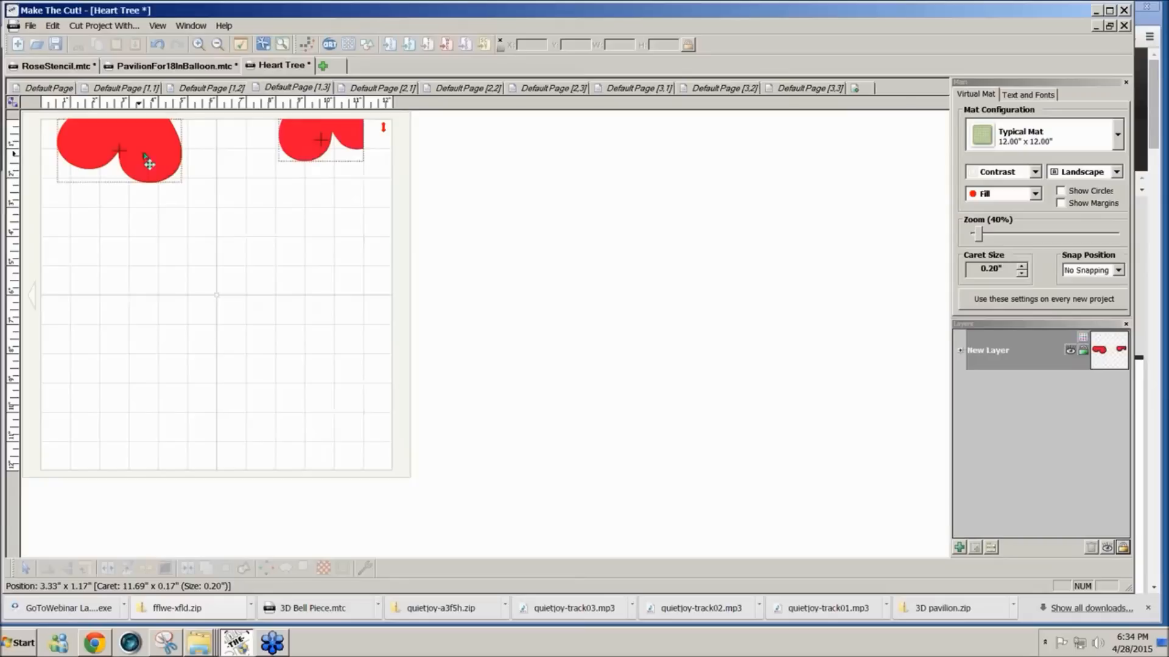
left_click(375, 86)
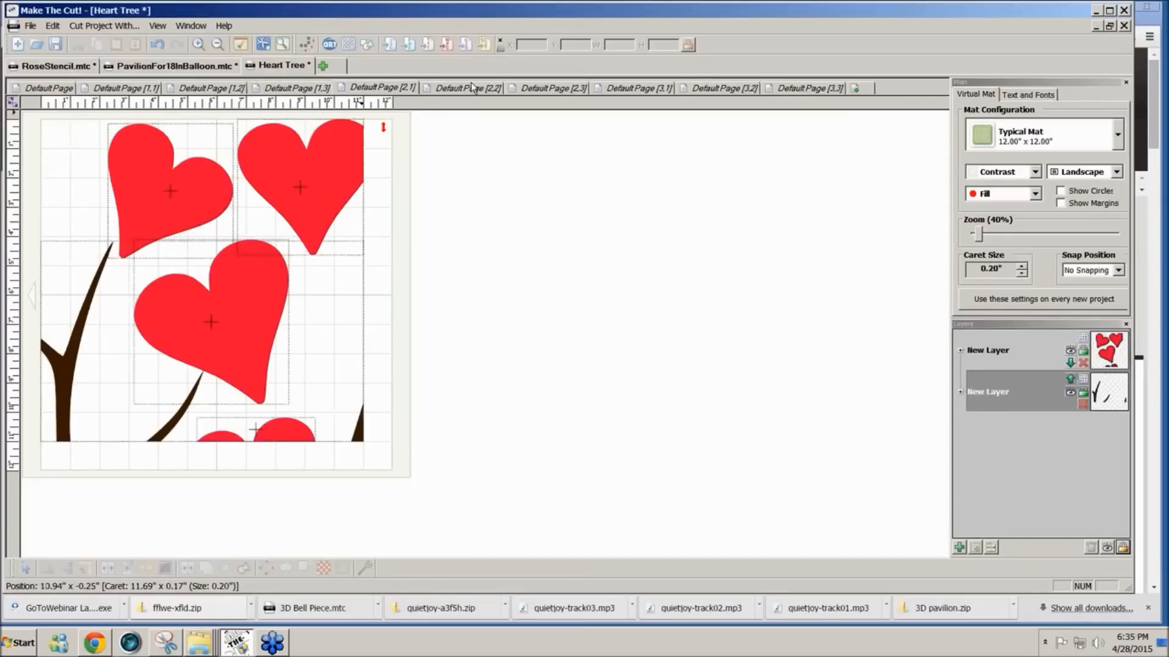
left_click(310, 91)
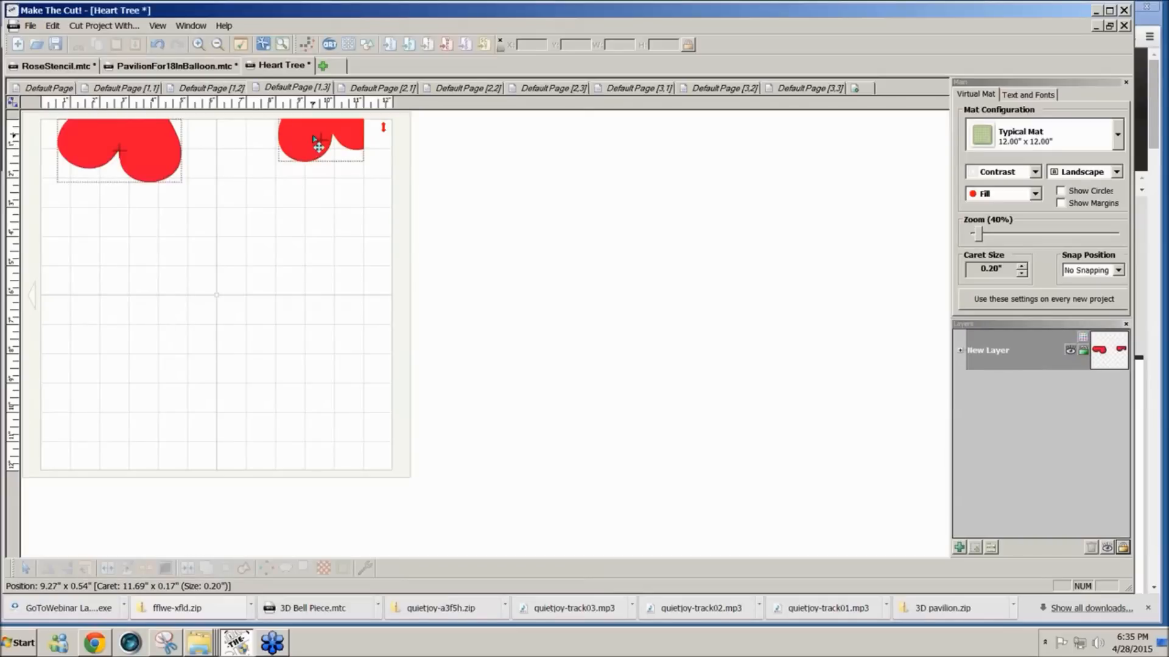
left_click(380, 88)
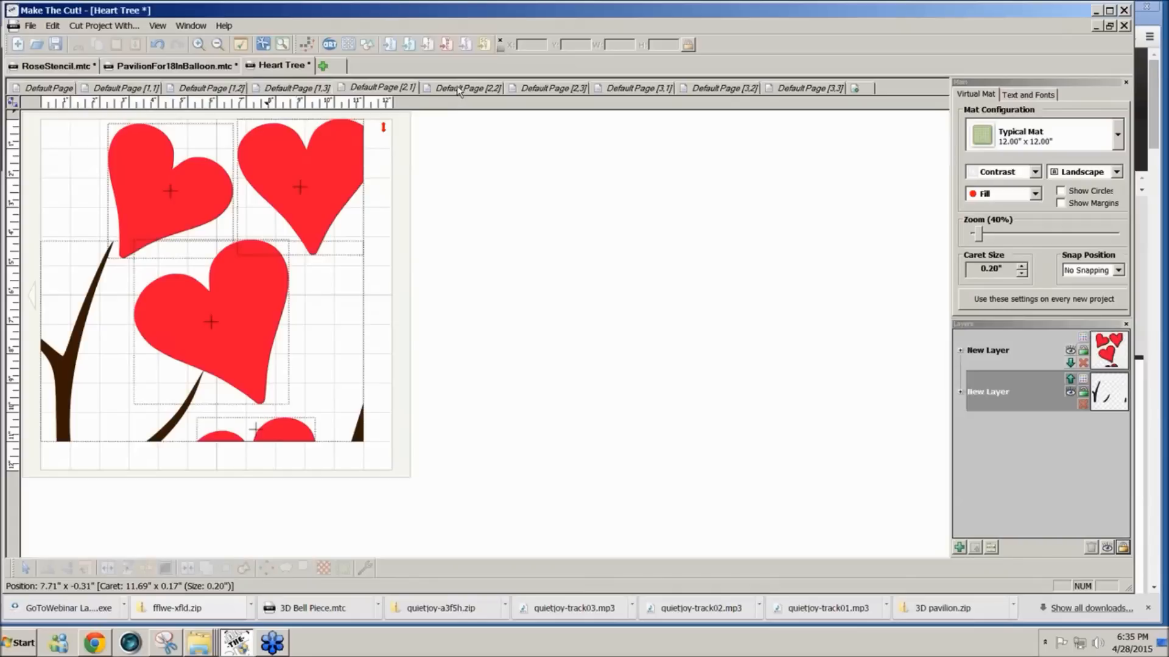
left_click(1071, 351)
left_click(1070, 351)
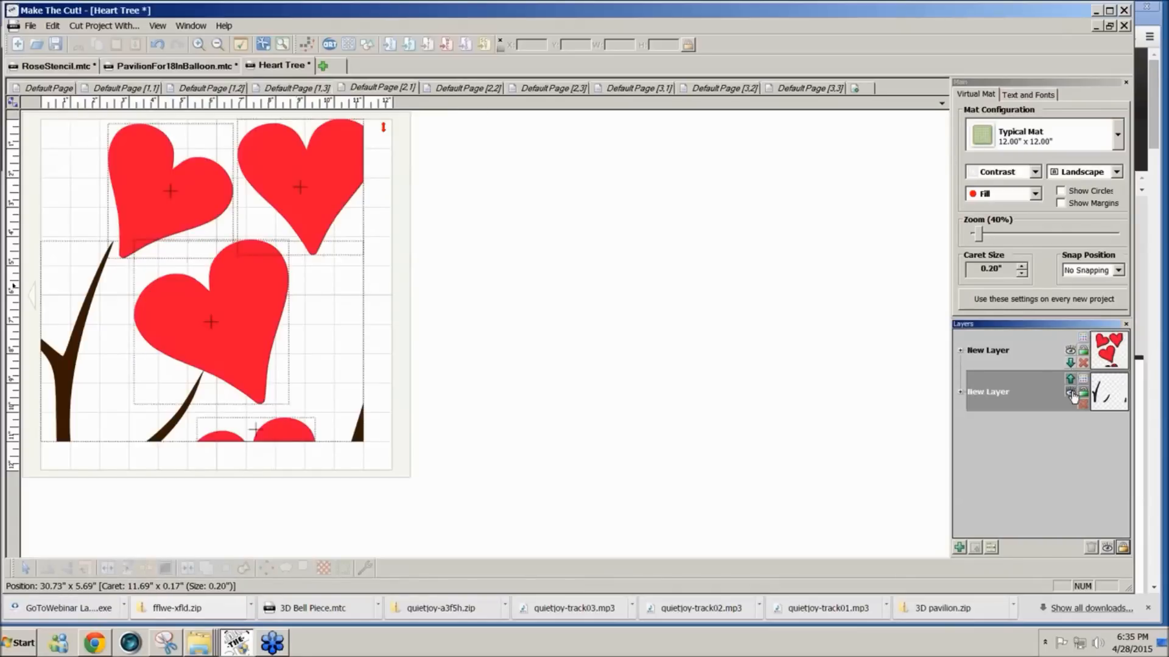
left_click(1070, 392)
left_click(1071, 393)
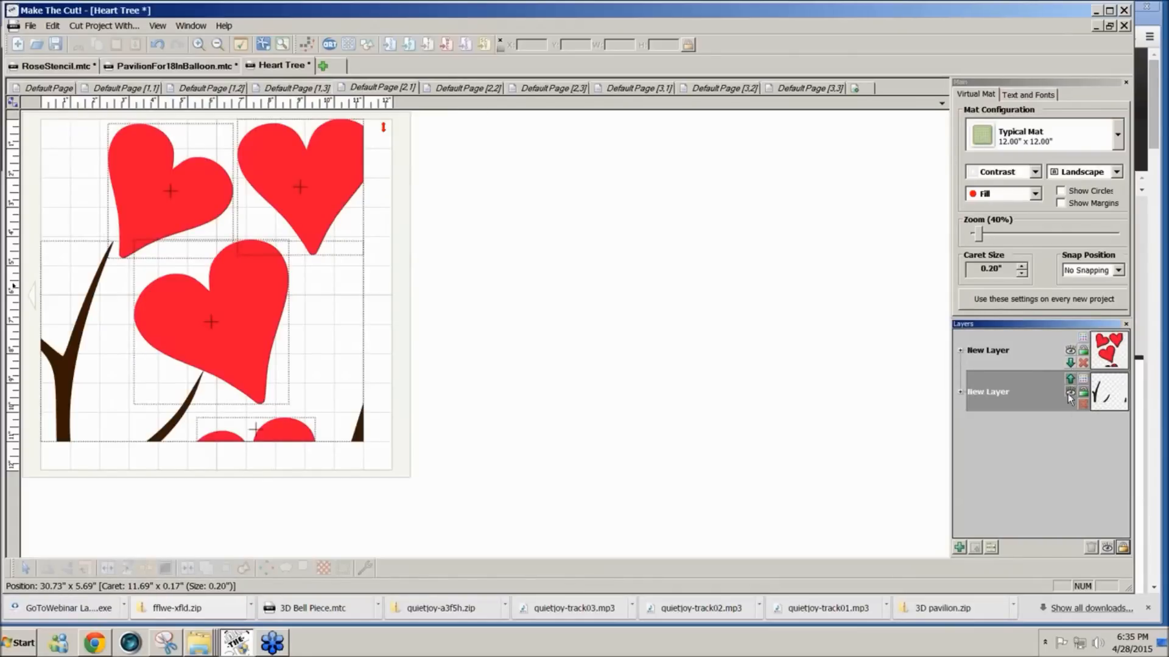
- On tile page [2,2], hide the tree and hearts layers one after the other and restore both
left_click(466, 88)
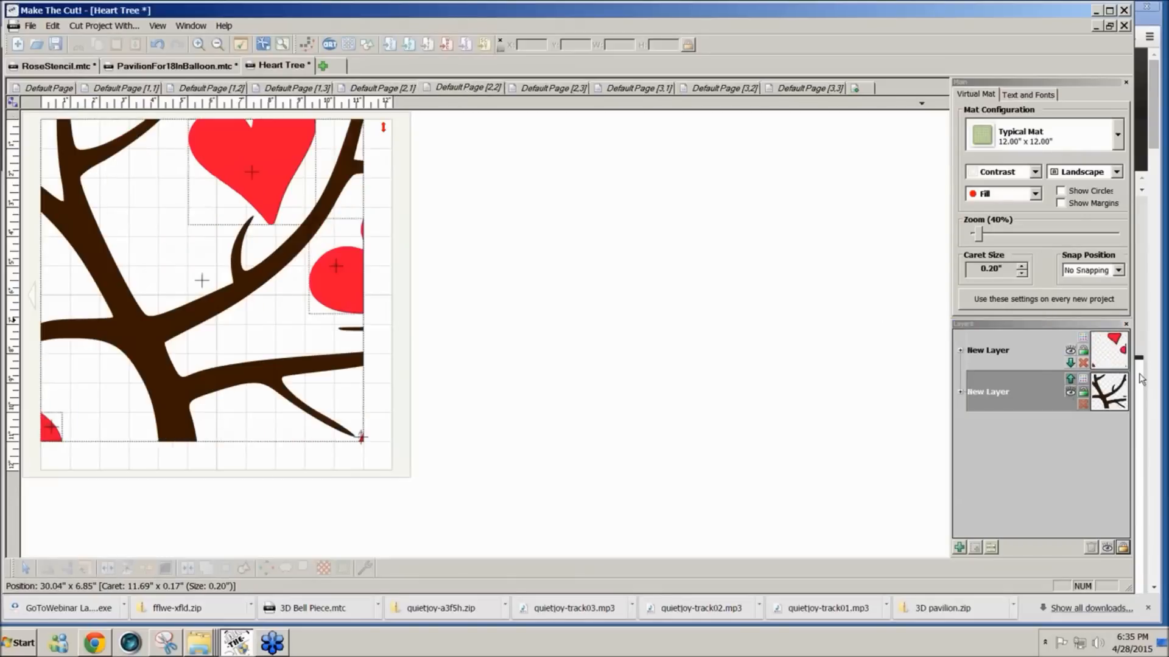
left_click(1071, 393)
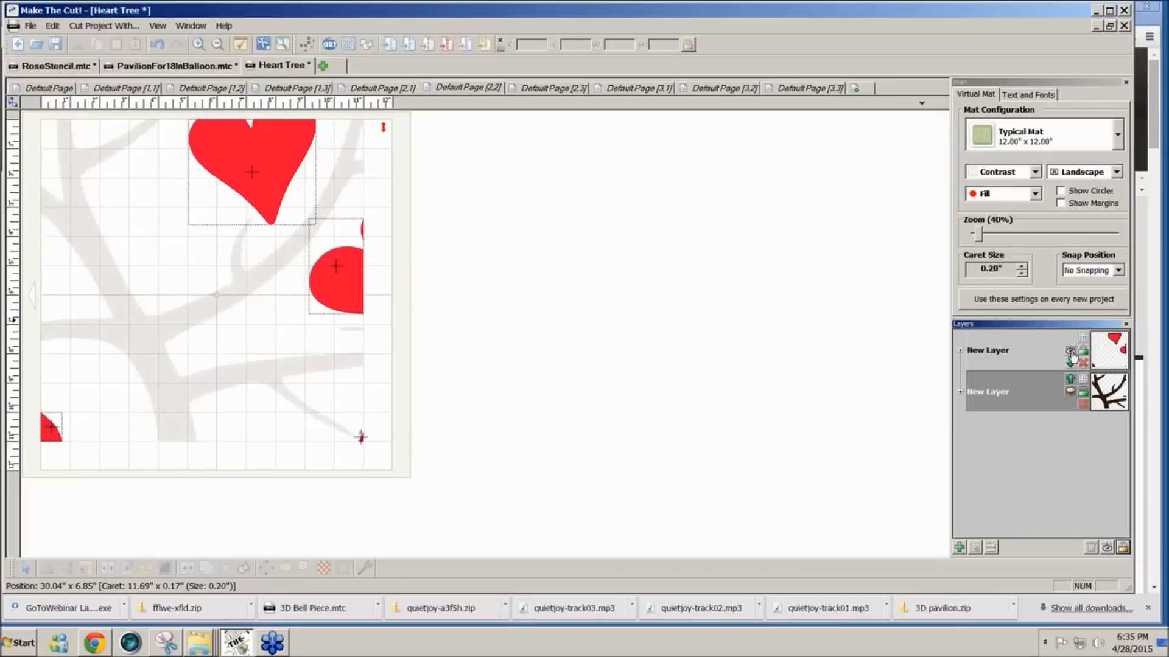
left_click(1070, 353)
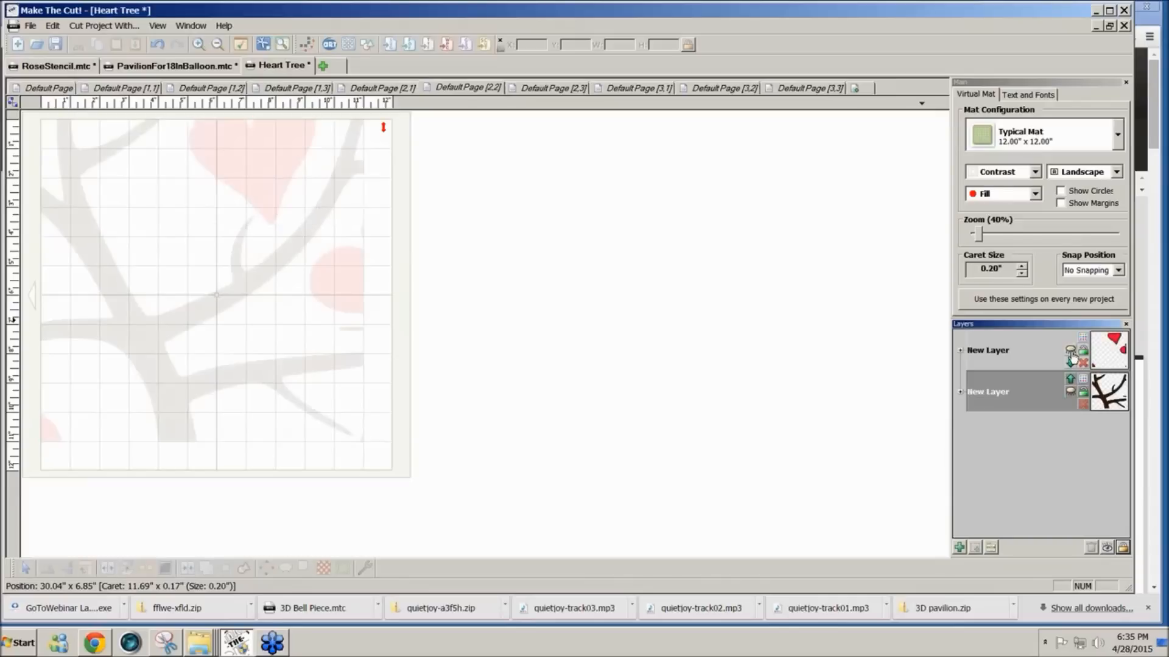
left_click(1069, 393)
left_click(1071, 351)
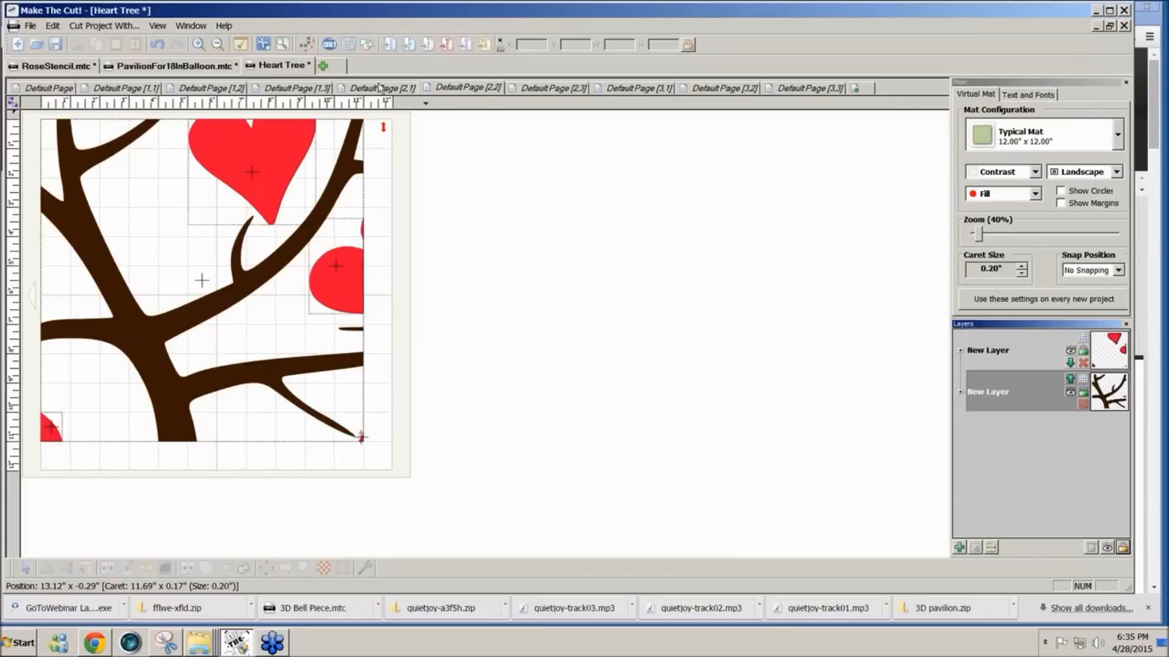
- Look through tile pages [2,3] to [3,3], the original full tree page, and tile page [1,1]
left_click(536, 89)
left_click(633, 90)
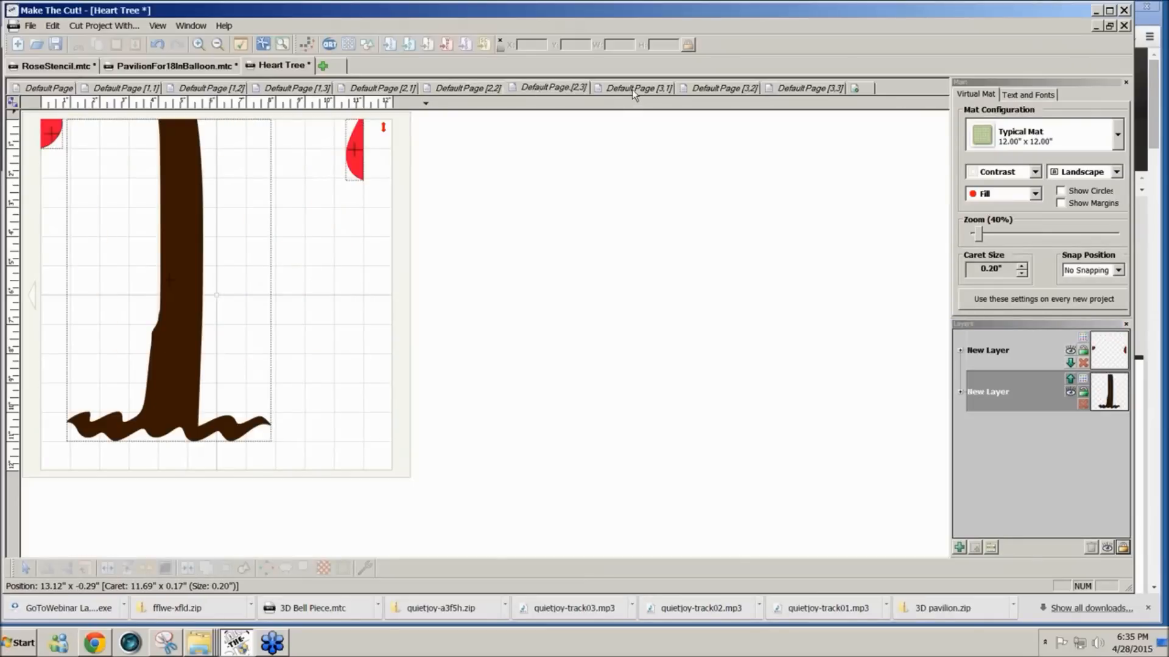
left_click(711, 86)
left_click(787, 89)
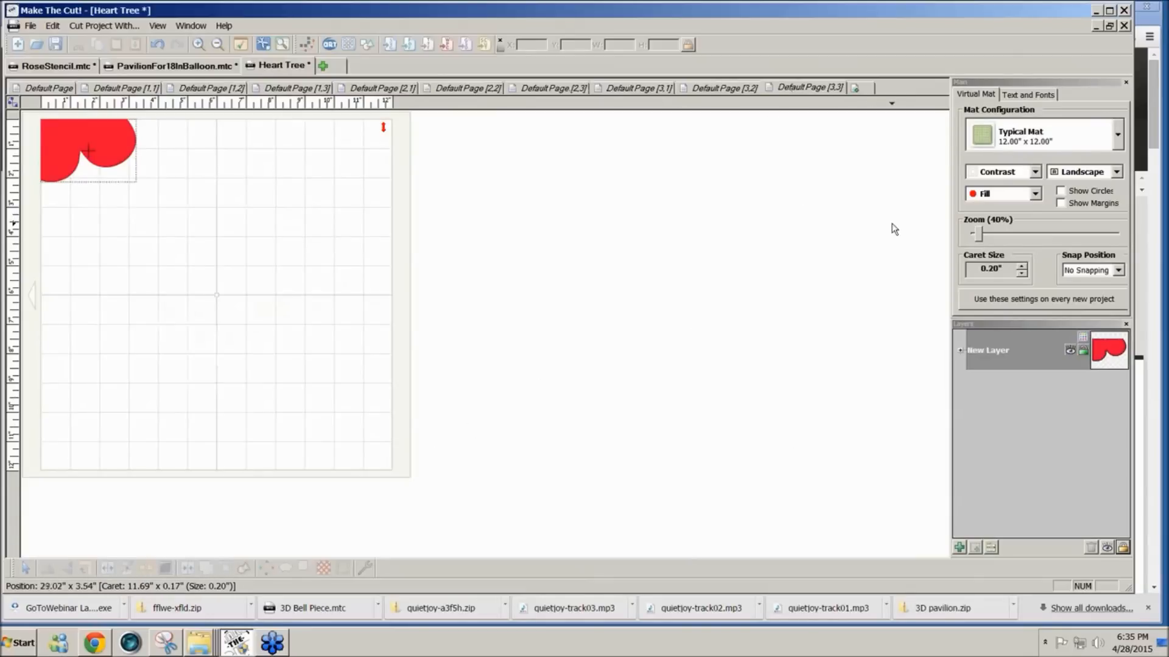
left_click(47, 90)
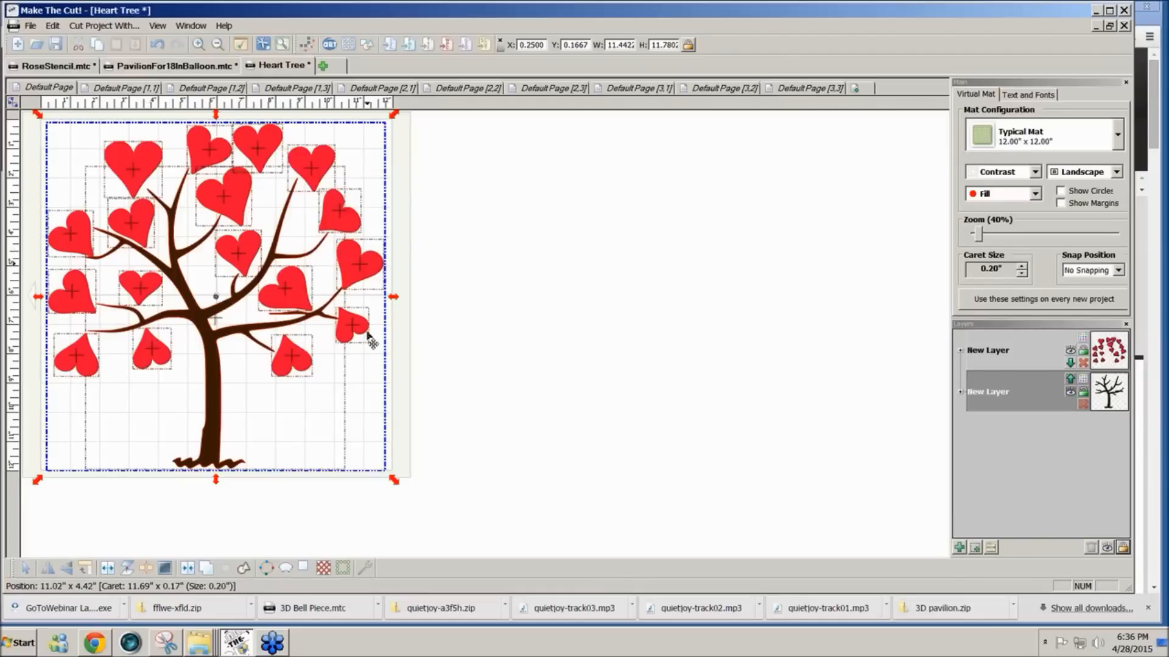
left_click(105, 89)
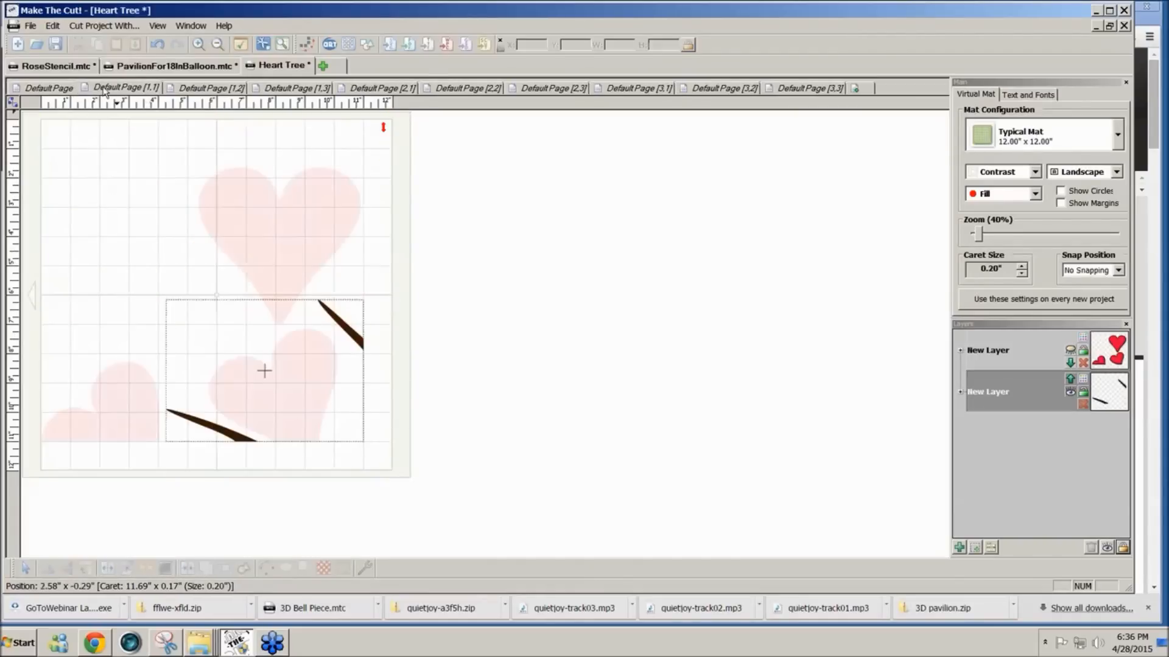